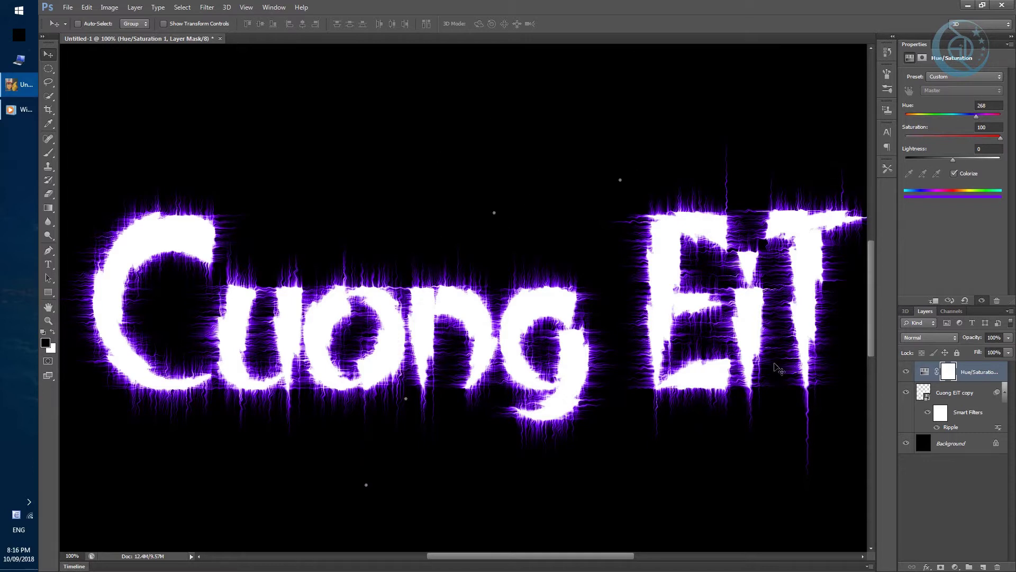
- Close the finished demo document without saving it
{"action": "left_click", "coordinate": [453, 200]}
{"action": "key", "text": "ctrl+w"}
{"action": "left_click", "coordinate": [525, 212]}
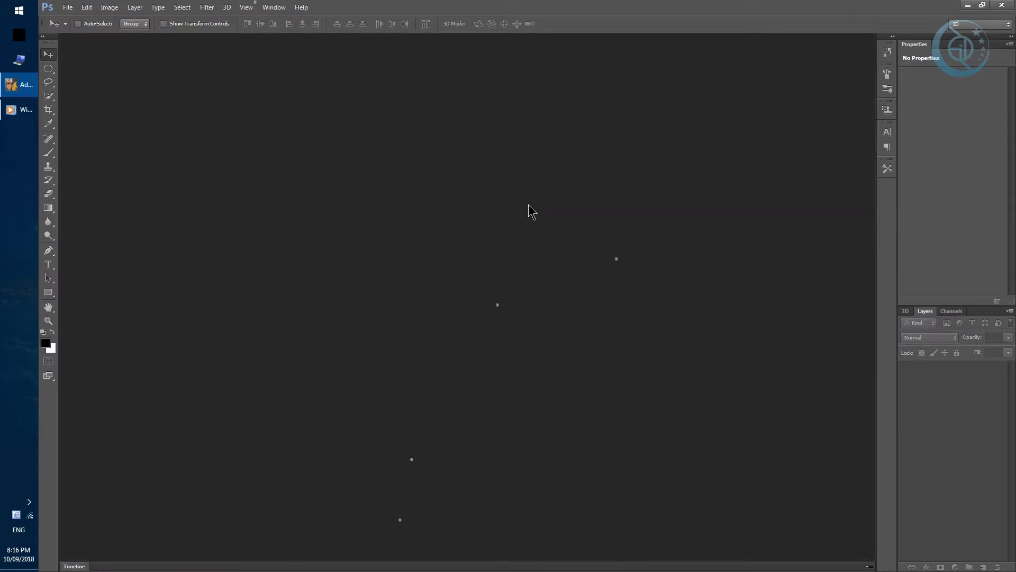
- Create a new 1920 × 1920 pixel document
{"action": "key", "text": "ctrl+n"}
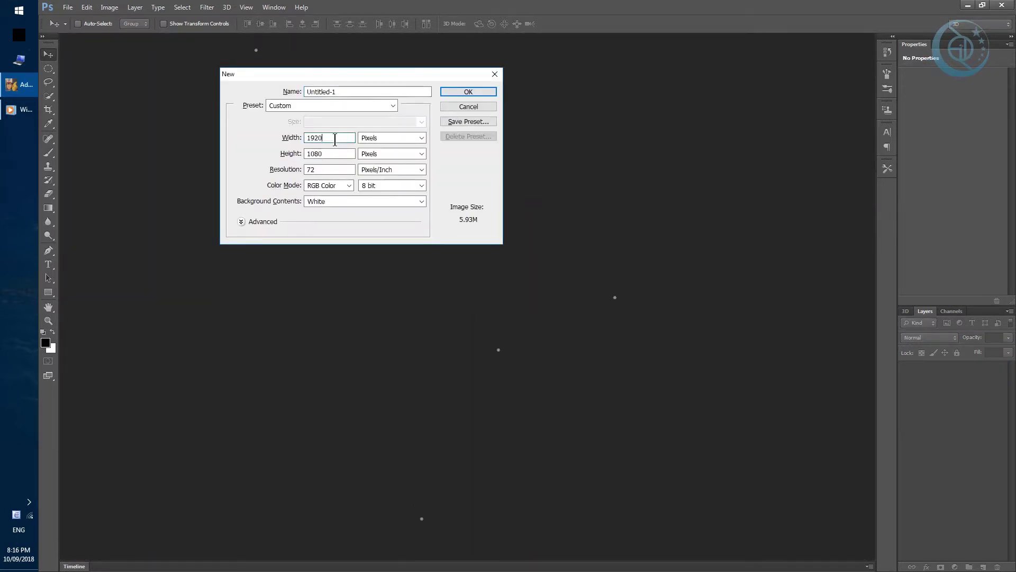
{"action": "double_click", "coordinate": [336, 138]}
{"action": "double_click", "coordinate": [334, 156]}
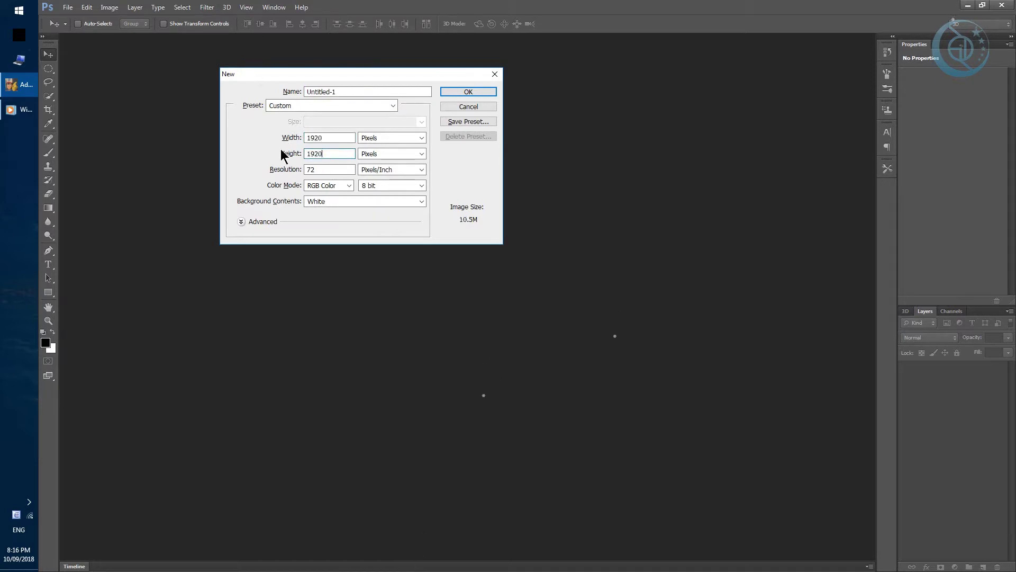
{"action": "type", "text": "1920"}
{"action": "left_click", "coordinate": [466, 93]}
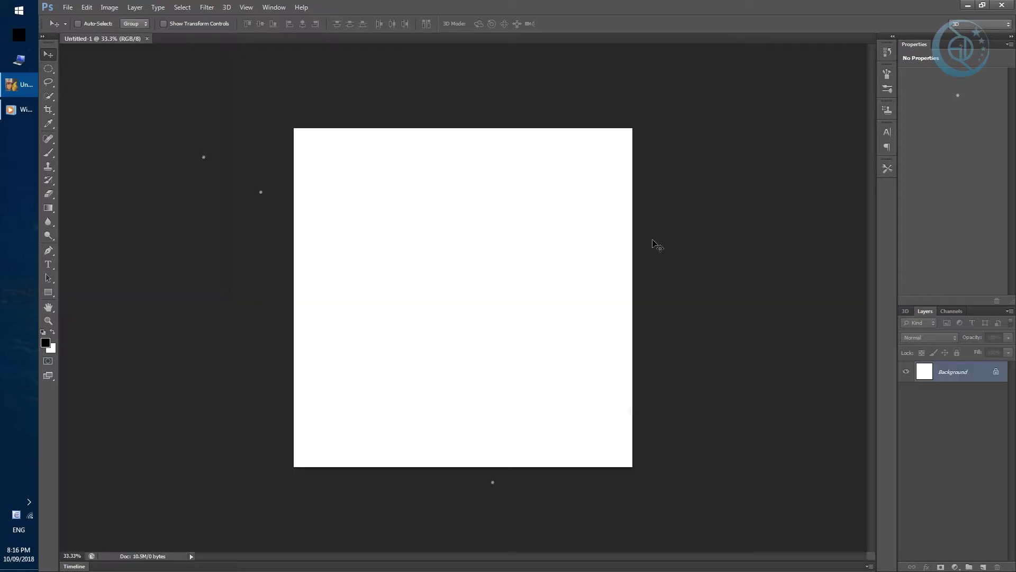
- Fill the background layer with black
{"action": "left_click", "coordinate": [542, 276]}
{"action": "left_click", "coordinate": [542, 277], "text": "alt"}
{"action": "left_click", "coordinate": [46, 343]}
{"action": "key", "text": "Escape"}
{"action": "key", "text": "alt+BackSpace"}
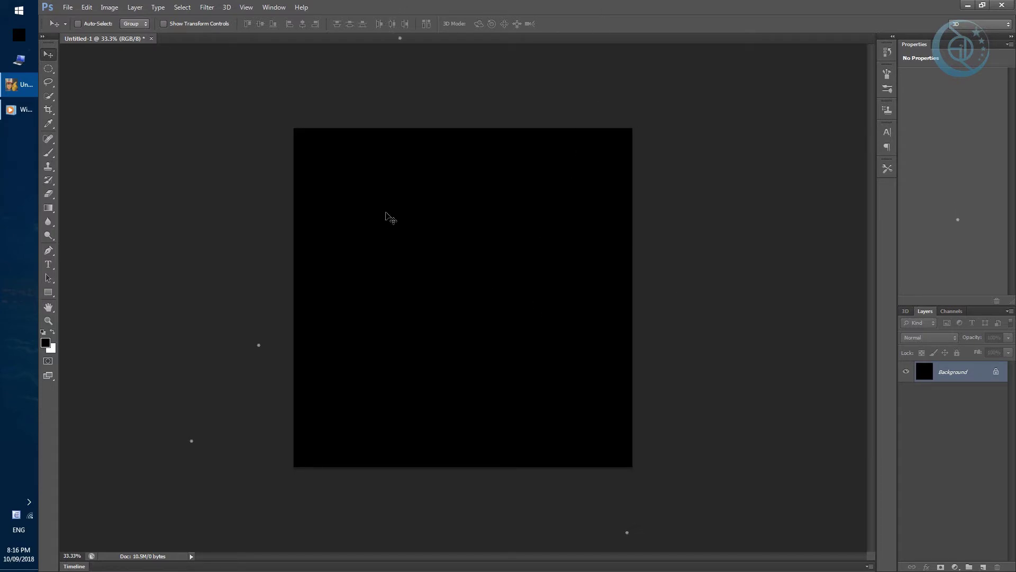
- Add a 'Cuong EiT' text layer in In A Flash and move it into place
{"action": "key", "text": "t"}
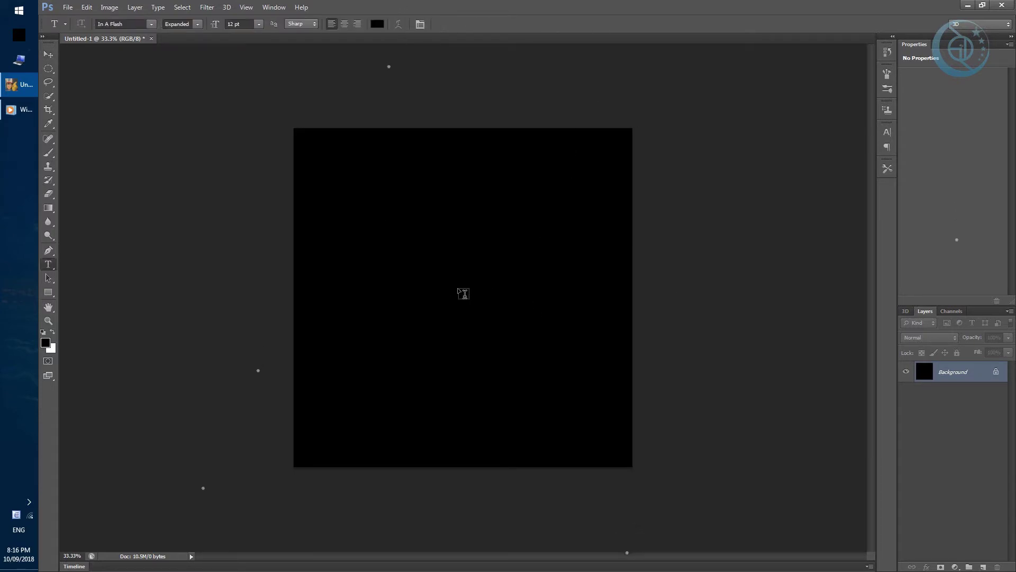
{"action": "left_click", "coordinate": [463, 301]}
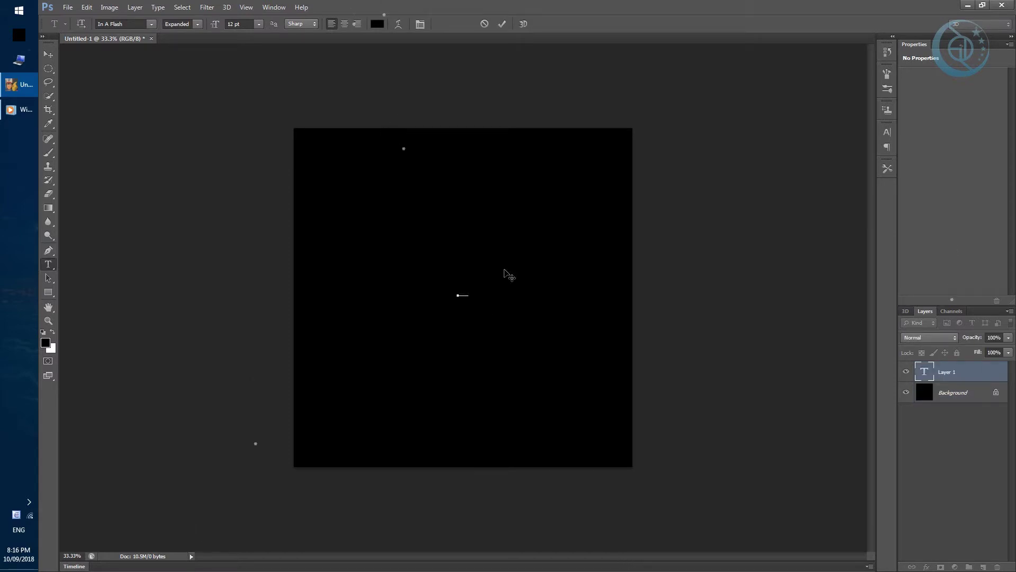
{"action": "mouse_move", "coordinate": [458, 295]}
{"action": "left_mouse_down"}
{"action": "mouse_move", "coordinate": [509, 275]}
{"action": "mouse_move", "coordinate": [623, 262]}
{"action": "left_mouse_up"}
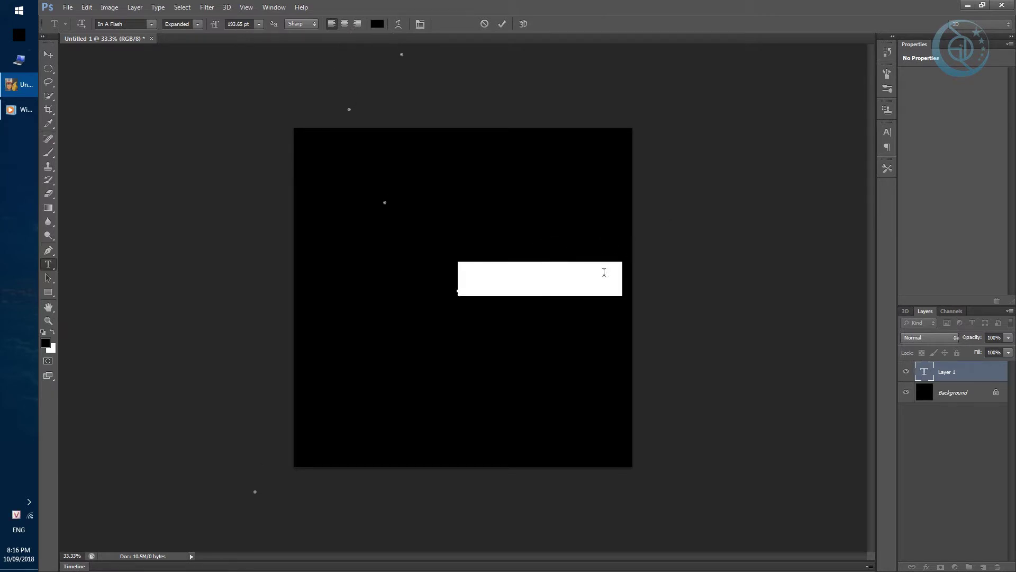
{"action": "key", "text": "ctrl+Return"}
{"action": "key", "text": "v"}
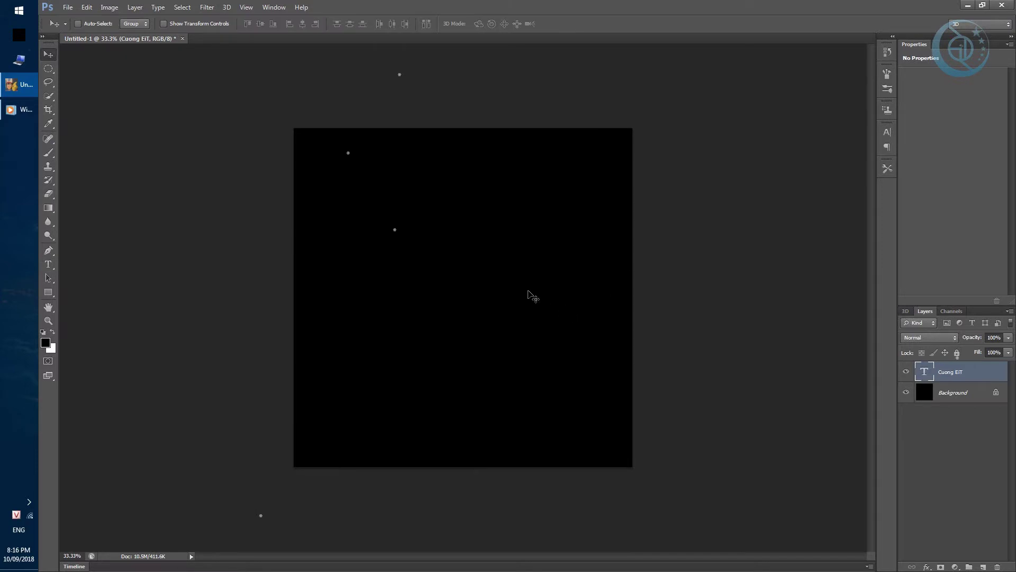
{"action": "mouse_move", "coordinate": [529, 295]}
{"action": "left_mouse_down"}
{"action": "mouse_move", "coordinate": [440, 305]}
{"action": "mouse_move", "coordinate": [423, 323]}
{"action": "left_mouse_up"}
- Change the text colour to white (ffffff)
{"action": "double_click", "coordinate": [922, 375]}
{"action": "left_click", "coordinate": [377, 23]}
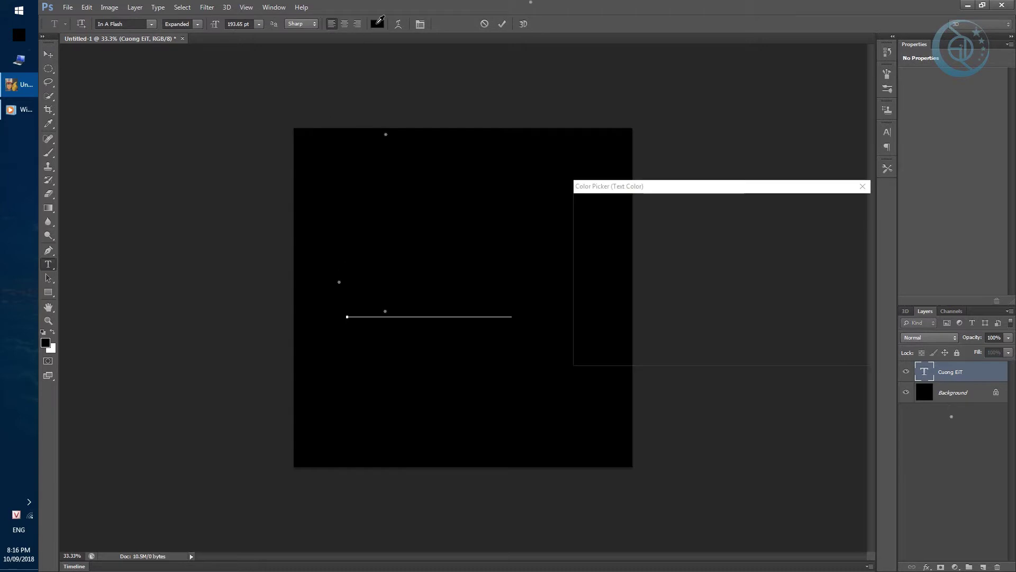
{"action": "left_click_drag", "start_coordinate": [618, 228], "coordinate": [582, 211]}
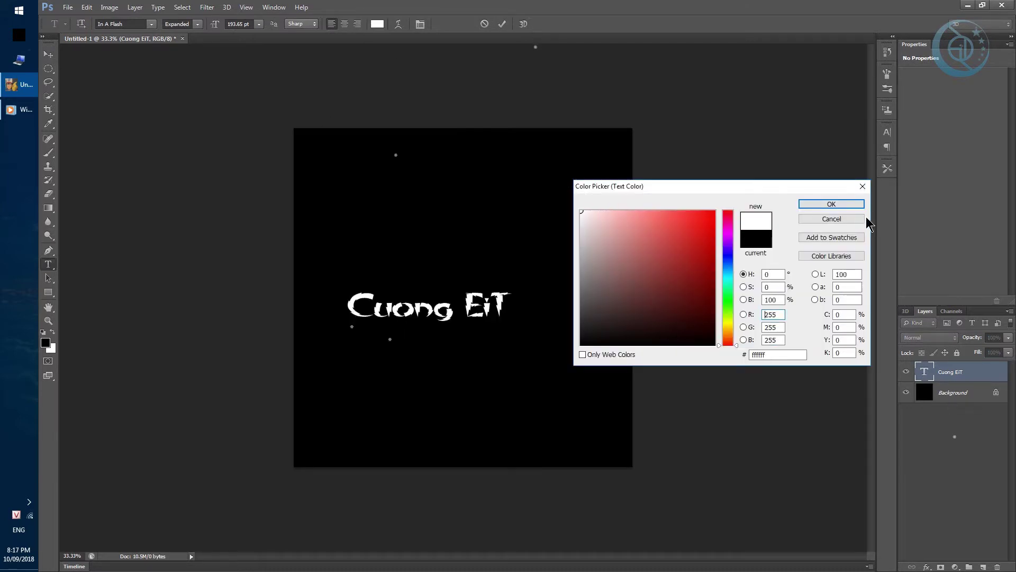
{"action": "left_click", "coordinate": [845, 202]}
{"action": "scroll", "coordinate": [472, 295], "scroll_direction": "up", "scroll_amount": 2}
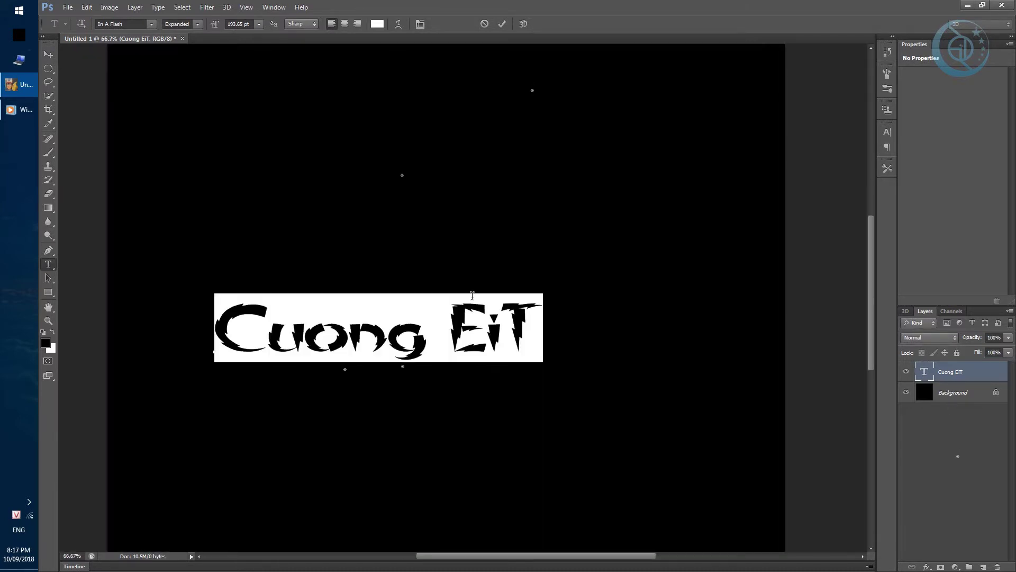
{"action": "left_click", "coordinate": [501, 318]}
{"action": "key", "text": "BackSpace"}
{"action": "left_click", "coordinate": [53, 56]}
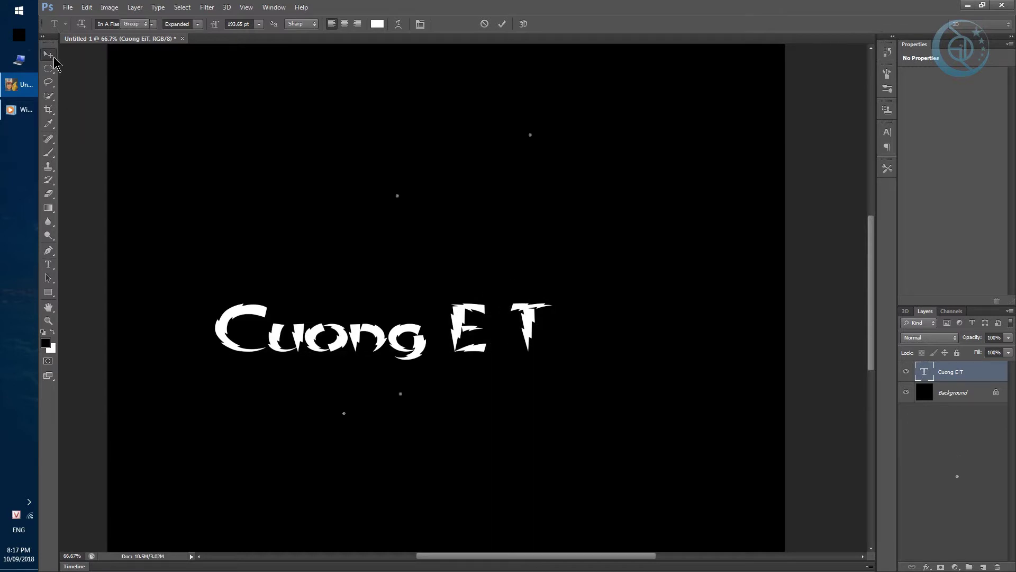
- Remove the stray space after the 'E' in the text
{"action": "key", "text": "ctrl+t"}
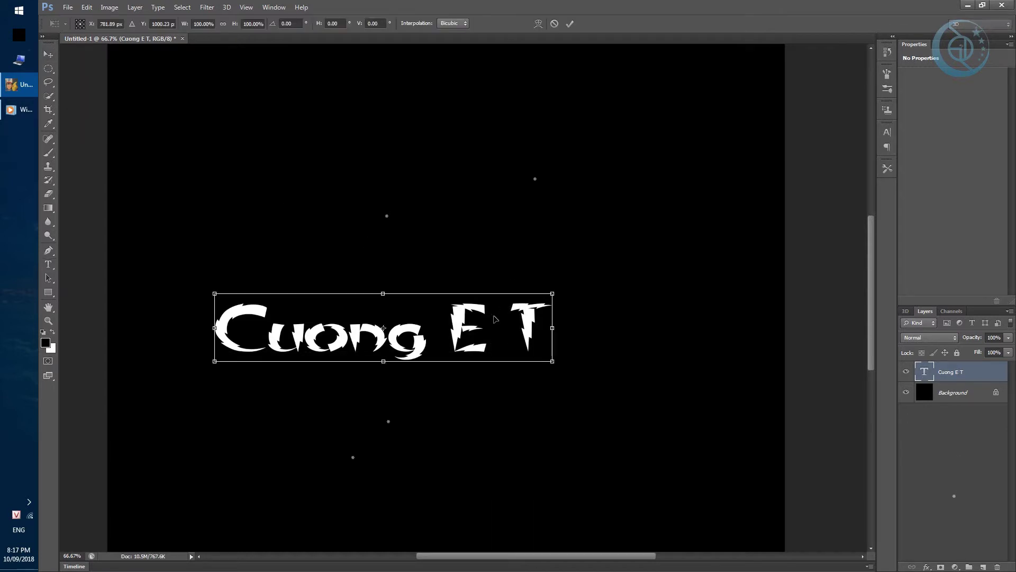
{"action": "key", "text": "Return"}
{"action": "key", "text": "t"}
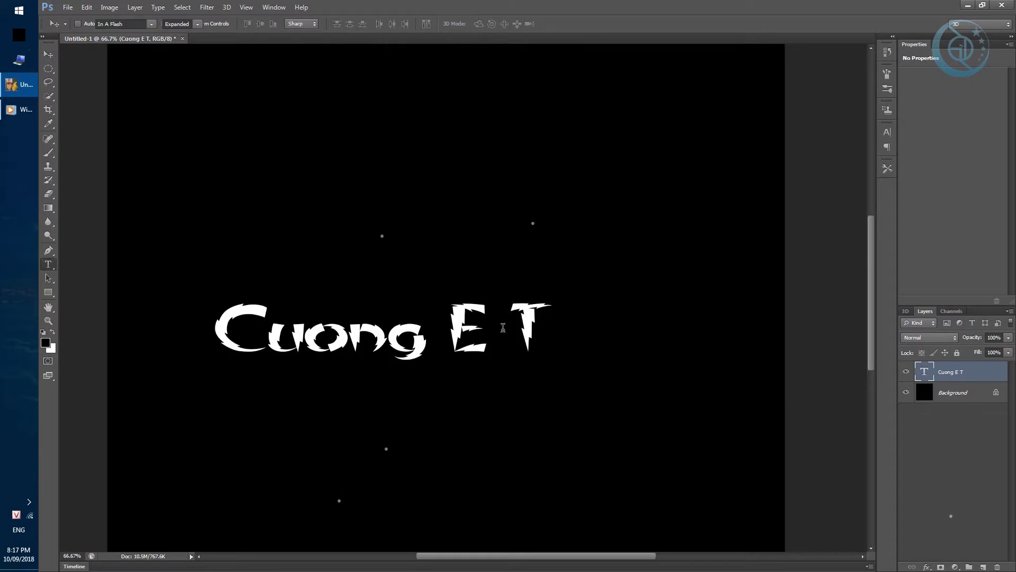
{"action": "left_click", "coordinate": [506, 321]}
{"action": "key", "text": "BackSpace"}
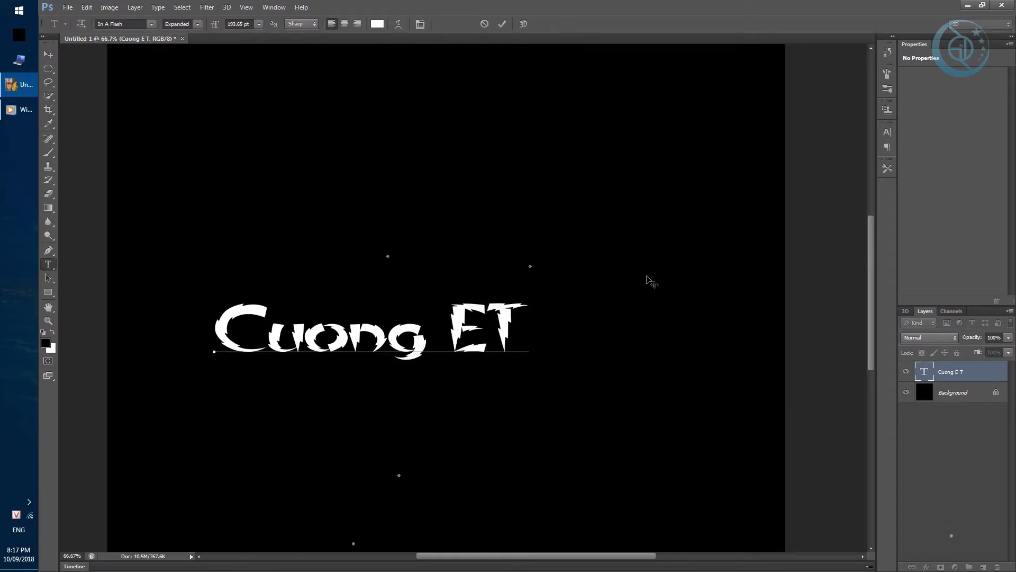
- Restore the 'i', then scale the text to about 169% (326.98 pt) and centre it
{"action": "type", "text": "i"}
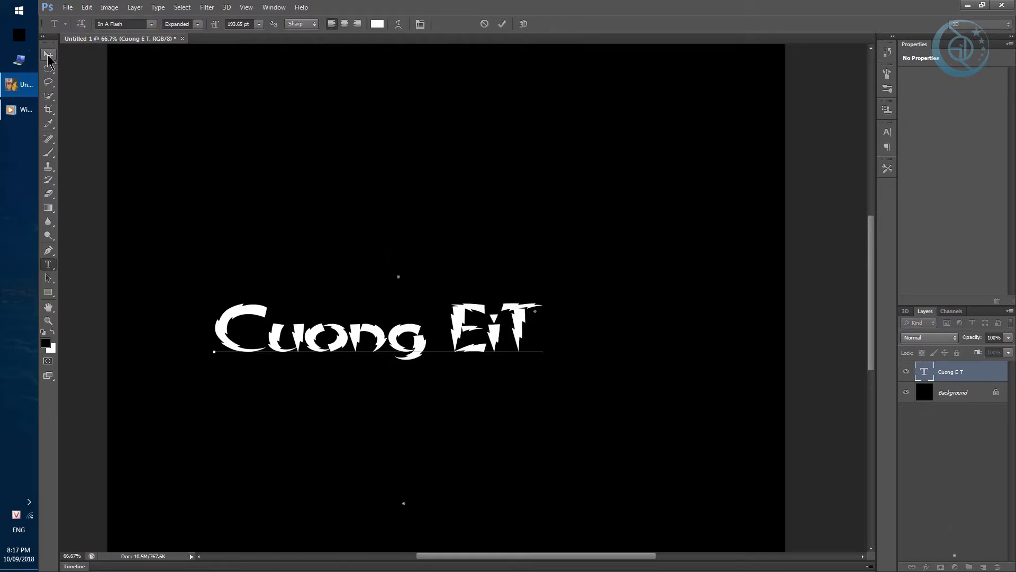
{"action": "left_click", "coordinate": [48, 54]}
{"action": "key", "text": "ctrl+t"}
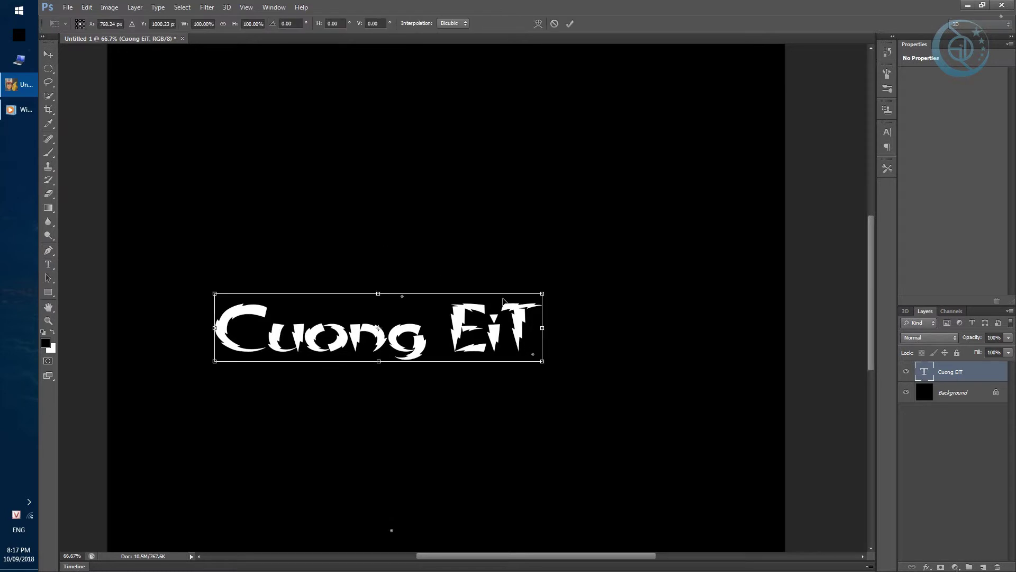
{"action": "left_click_drag", "start_coordinate": [498, 328], "coordinate": [554, 335]}
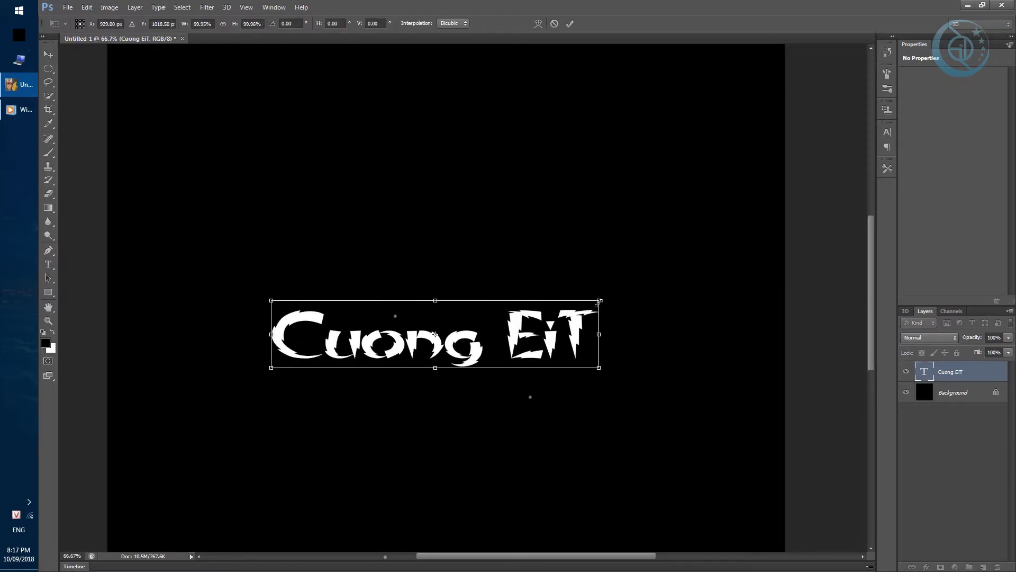
{"action": "left_click_drag", "start_coordinate": [599, 301], "coordinate": [732, 271]}
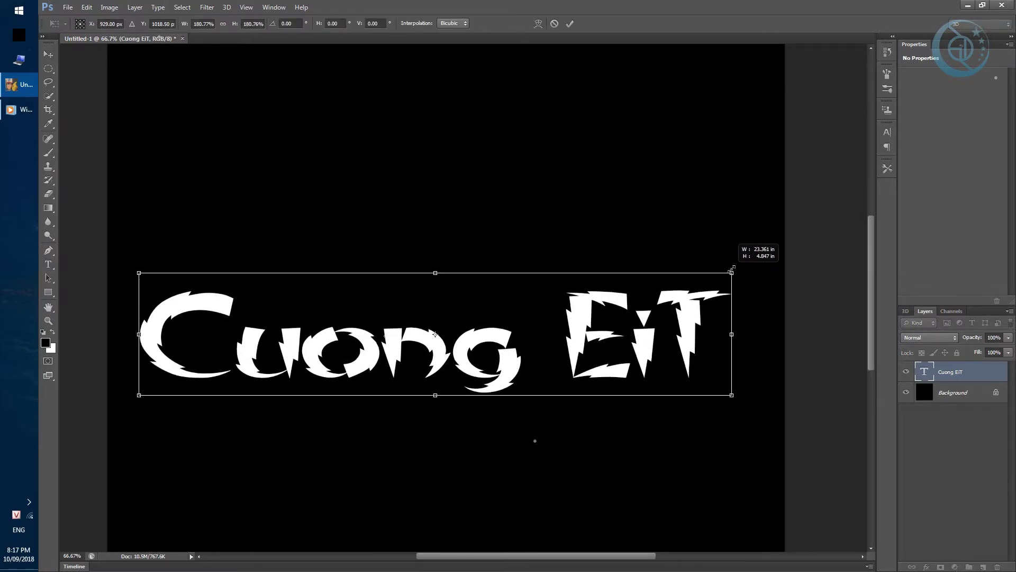
{"action": "left_click_drag", "start_coordinate": [659, 314], "coordinate": [686, 316]}
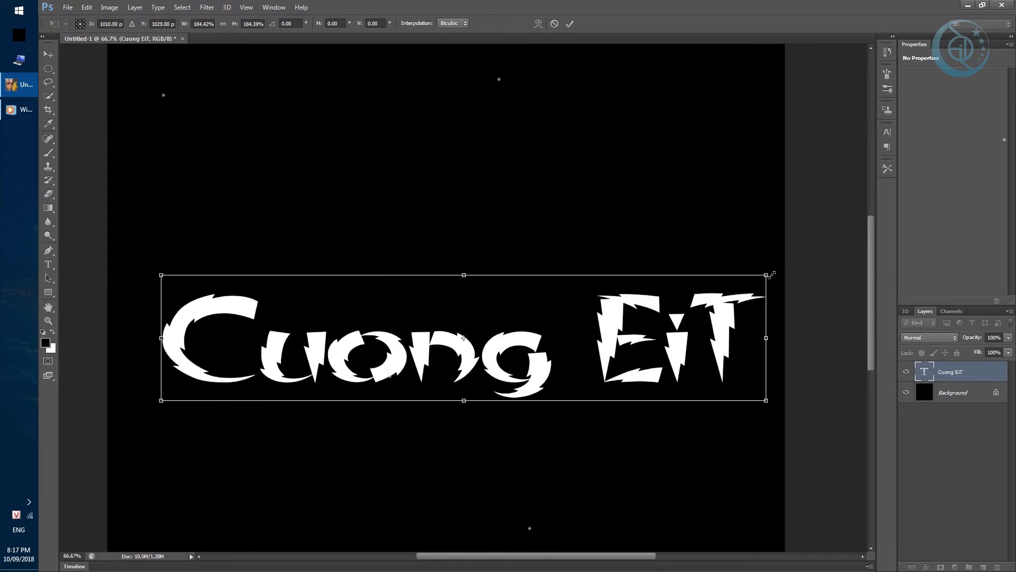
{"action": "left_click_drag", "start_coordinate": [771, 274], "coordinate": [744, 278]}
{"action": "left_click_drag", "start_coordinate": [673, 312], "coordinate": [659, 317]}
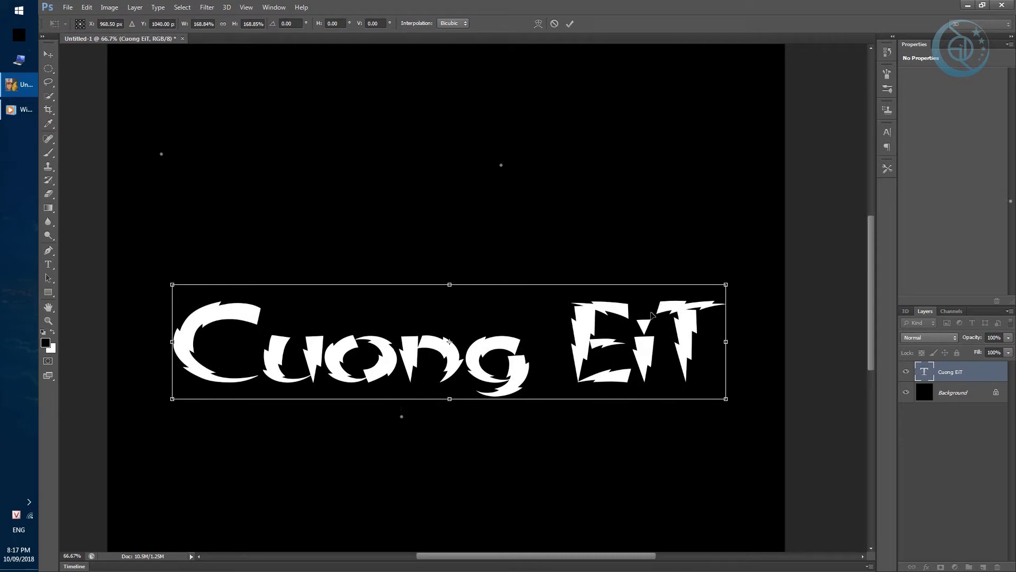
{"action": "key", "text": "Return"}
{"action": "double_click", "coordinate": [468, 336]}
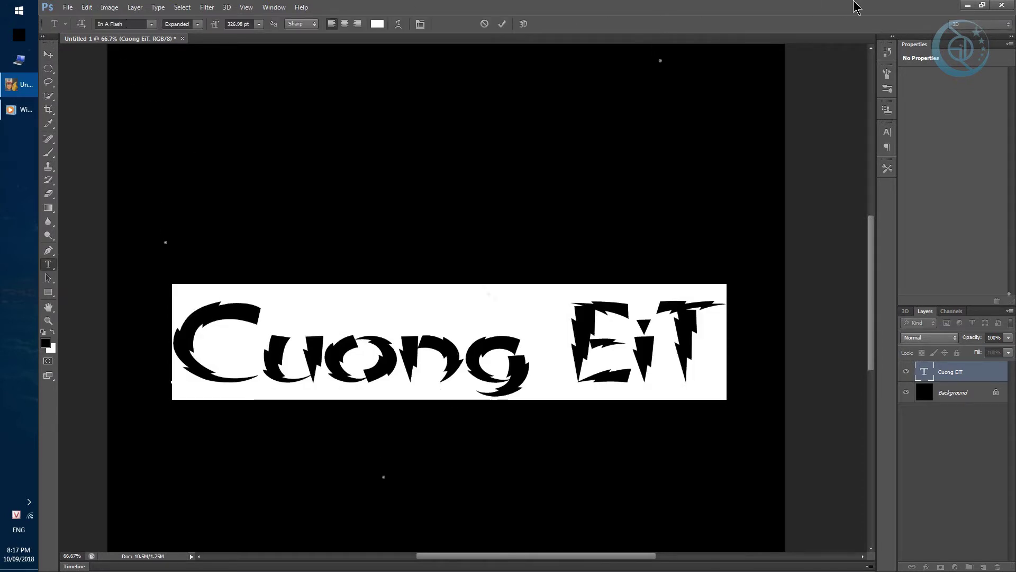
- Extract the In A Flash font archive onto the desktop
{"action": "left_click", "coordinate": [968, 5]}
{"action": "mouse_move", "coordinate": [292, 222]}
{"action": "left_mouse_down"}
{"action": "mouse_move", "coordinate": [241, 172]}
{"action": "mouse_move", "coordinate": [233, 140]}
{"action": "left_mouse_up"}
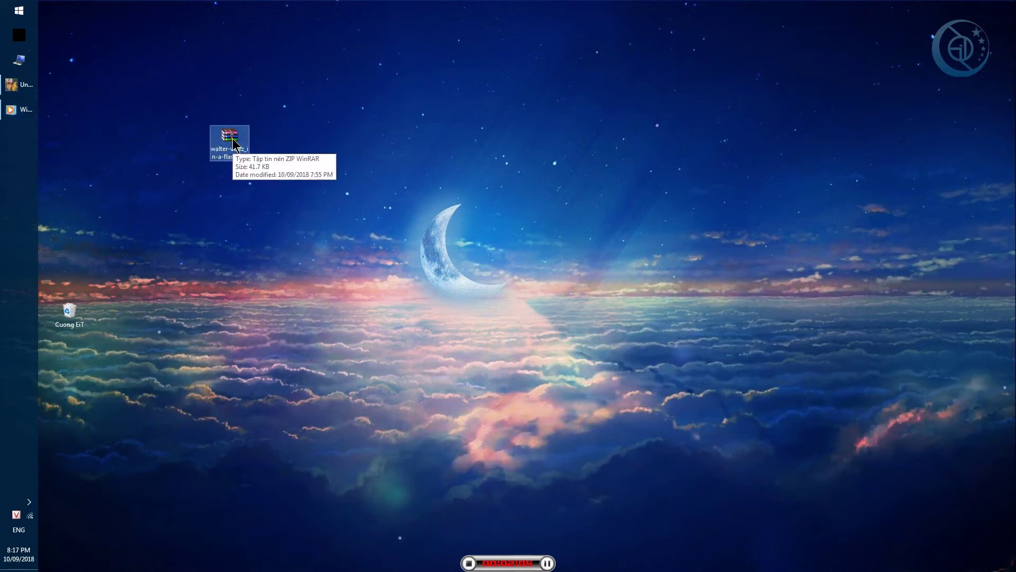
{"action": "right_click", "coordinate": [233, 140]}
{"action": "left_click", "coordinate": [292, 172]}
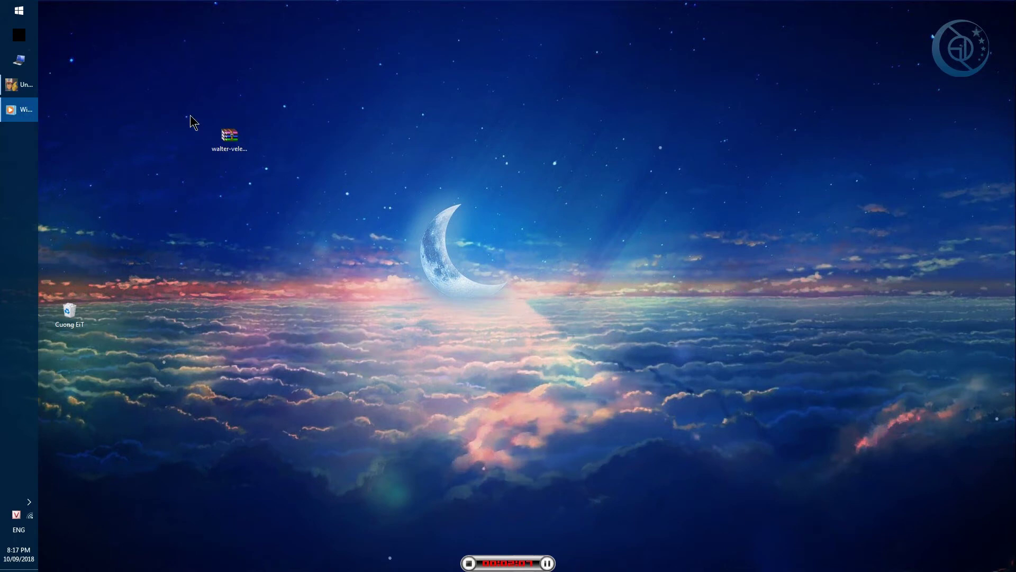
- Install the three In A Flash font files, replacing existing copies, and return to Photoshop
{"action": "left_click_drag", "start_coordinate": [149, 3], "coordinate": [62, 161]}
{"action": "right_click", "coordinate": [62, 116]}
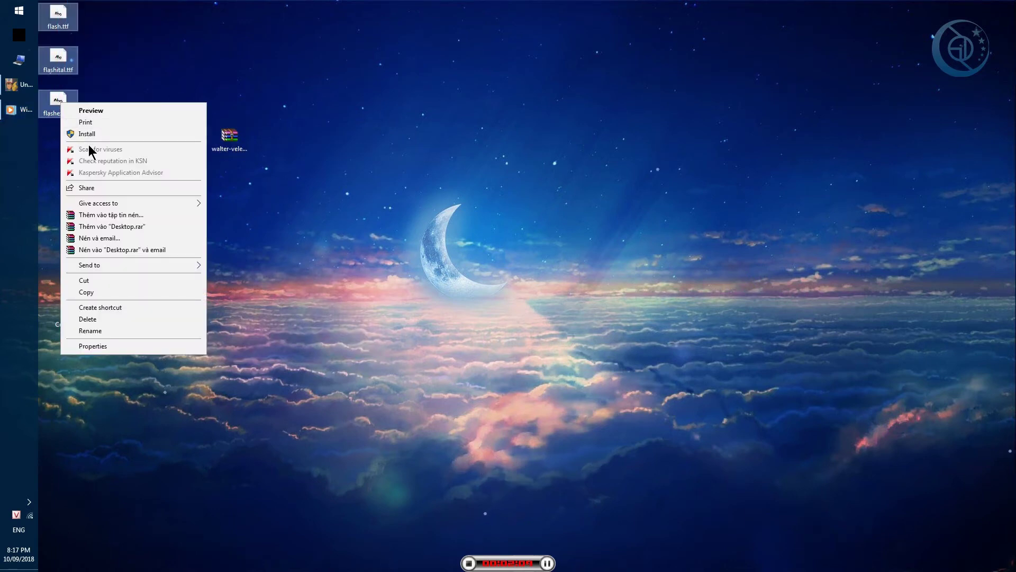
{"action": "left_click", "coordinate": [106, 133]}
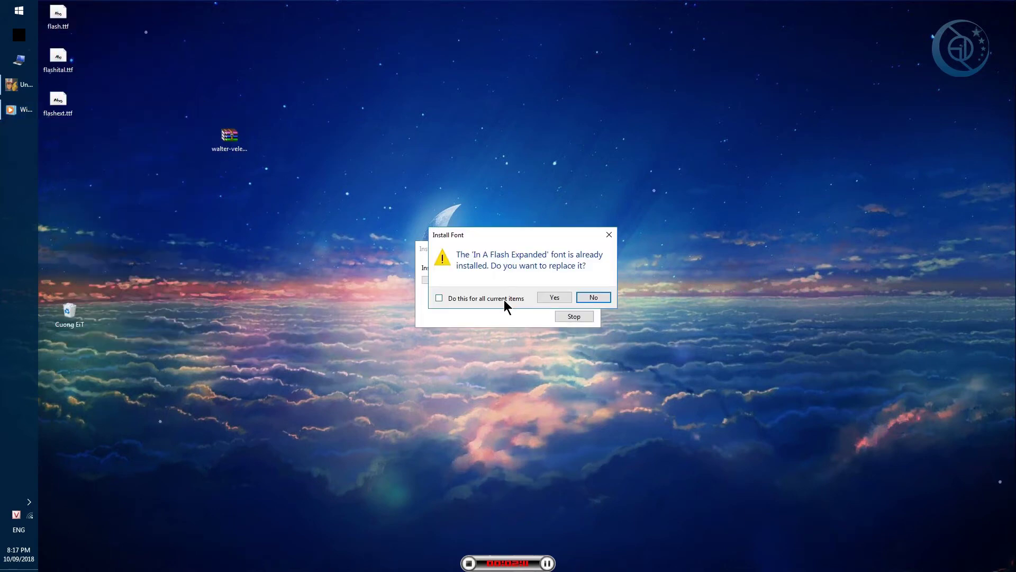
{"action": "left_click", "coordinate": [551, 297]}
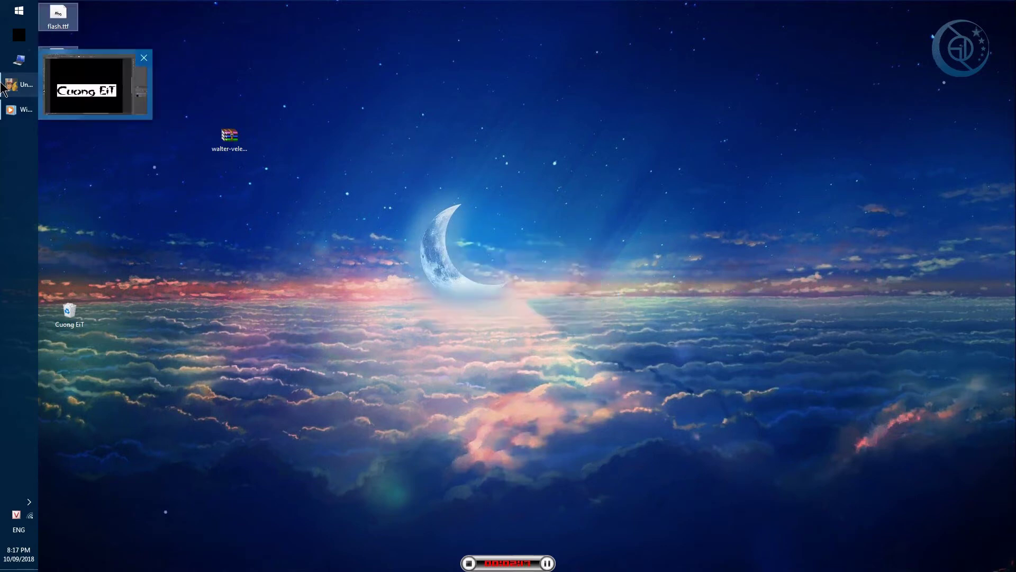
{"action": "left_click", "coordinate": [19, 85]}
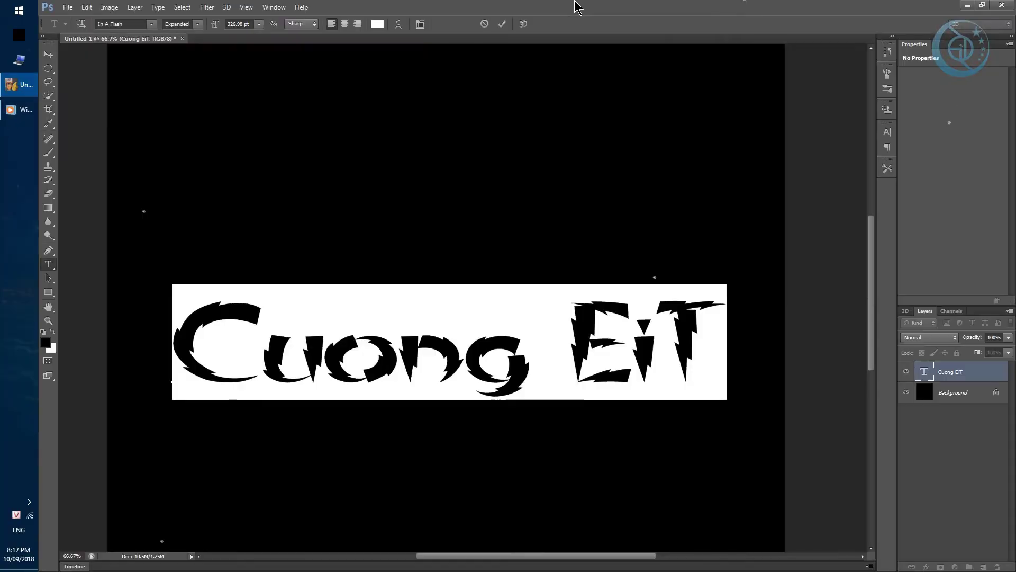
- Align the Cuong EiT layer to the canvas's vertical and horizontal centres
{"action": "left_click", "coordinate": [938, 455]}
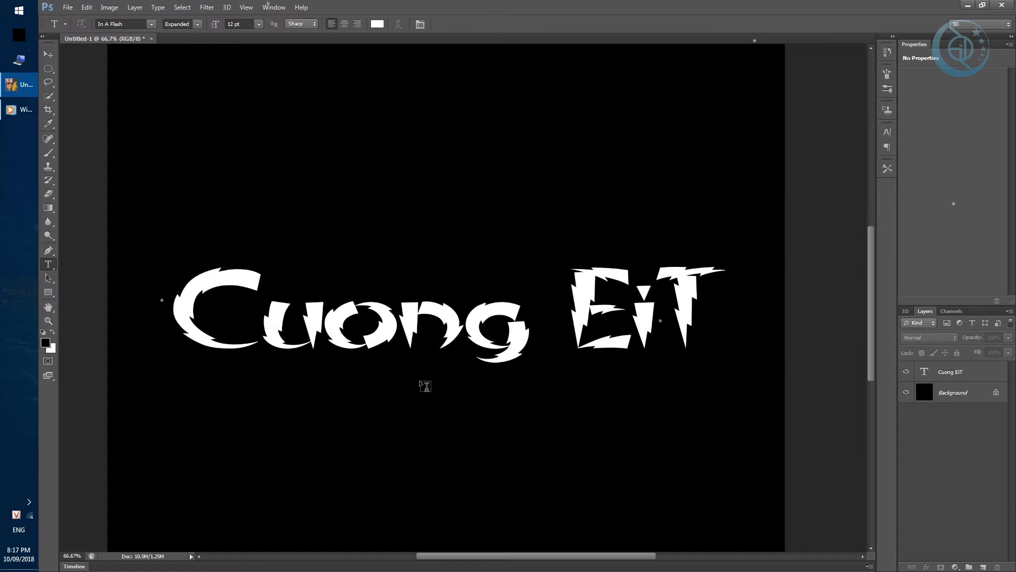
{"action": "key", "text": "ctrl+minus"}
{"action": "key", "text": "ctrl+minus"}
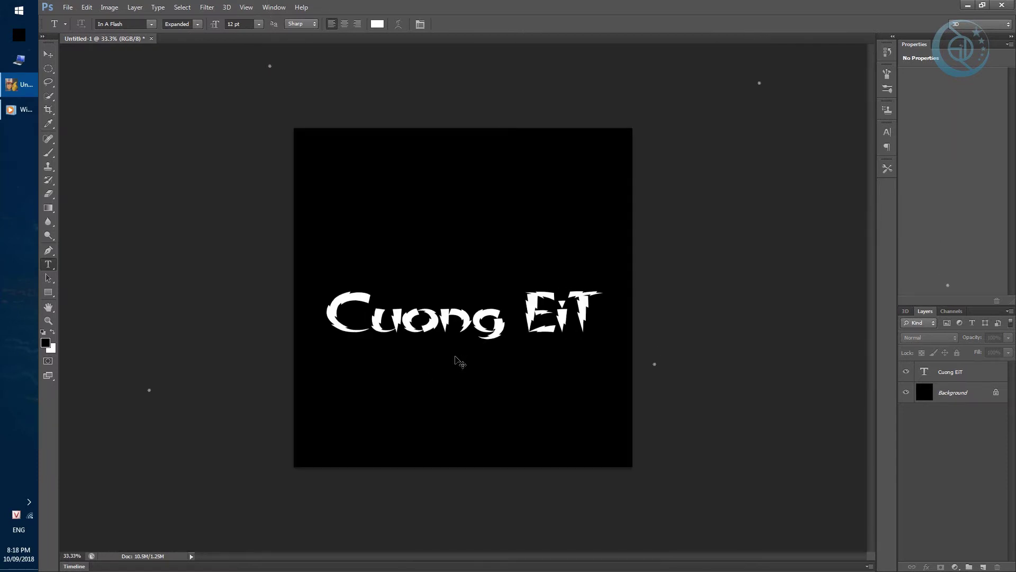
{"action": "key", "text": "ctrl+a"}
{"action": "key", "text": "v"}
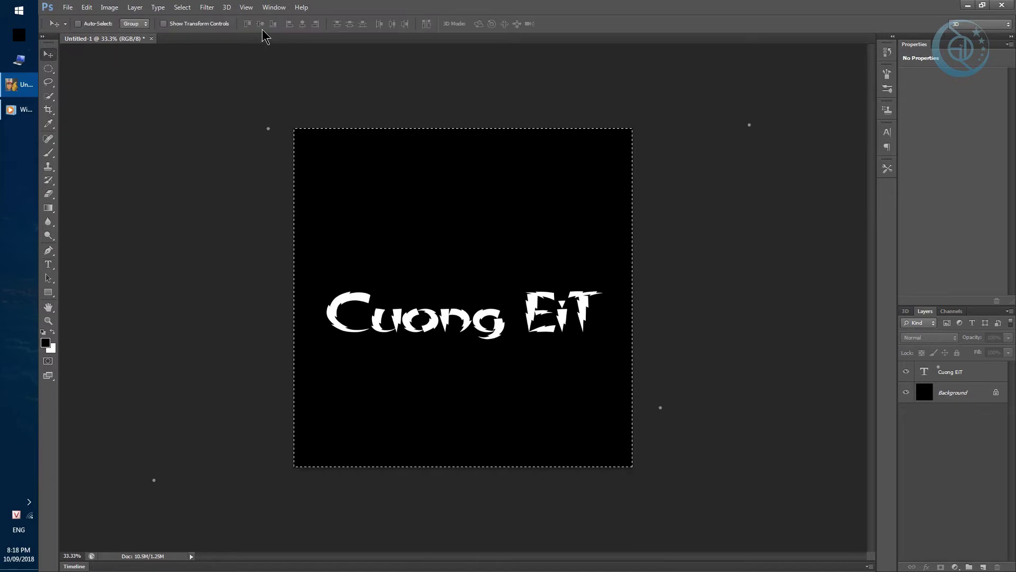
{"action": "left_click", "coordinate": [950, 372]}
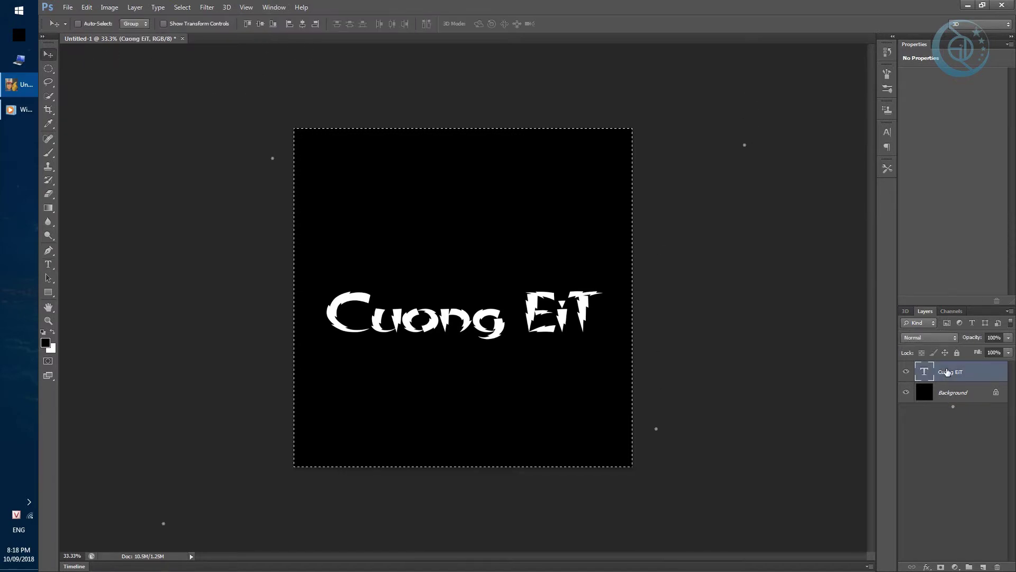
{"action": "left_click", "coordinate": [260, 23]}
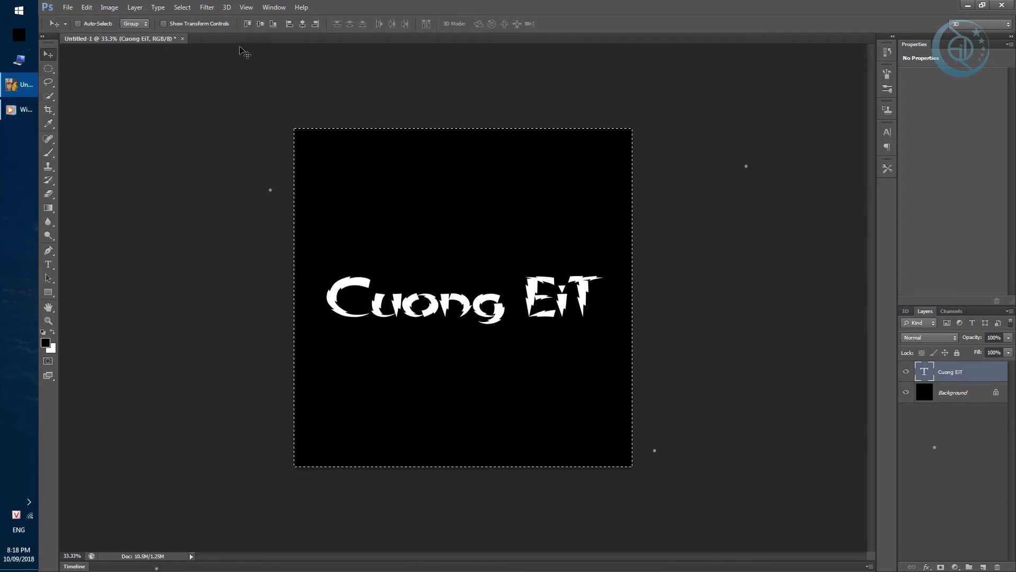
{"action": "left_click", "coordinate": [302, 23]}
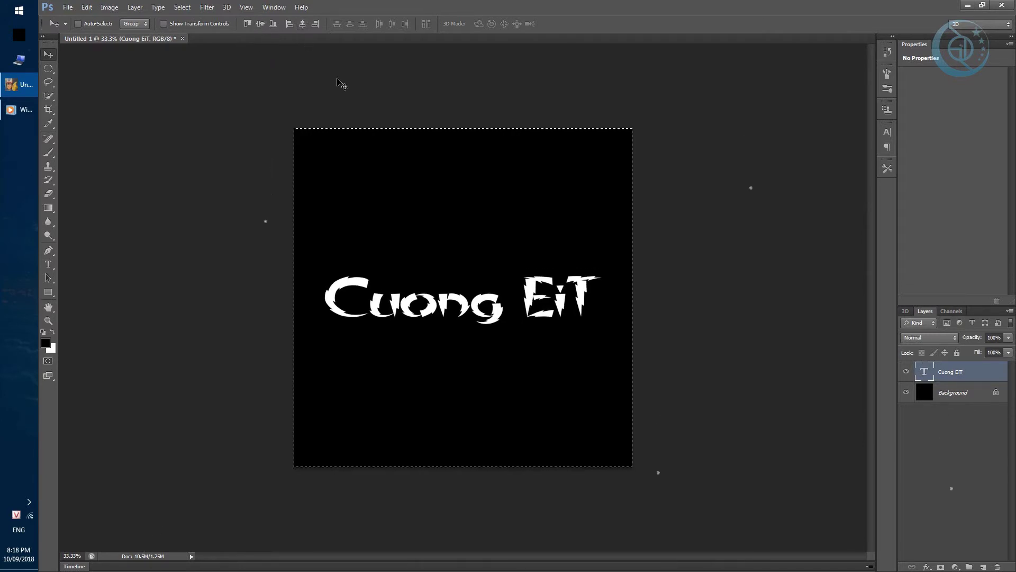
{"action": "scroll", "coordinate": [453, 223], "scroll_direction": "up", "scroll_amount": 2}
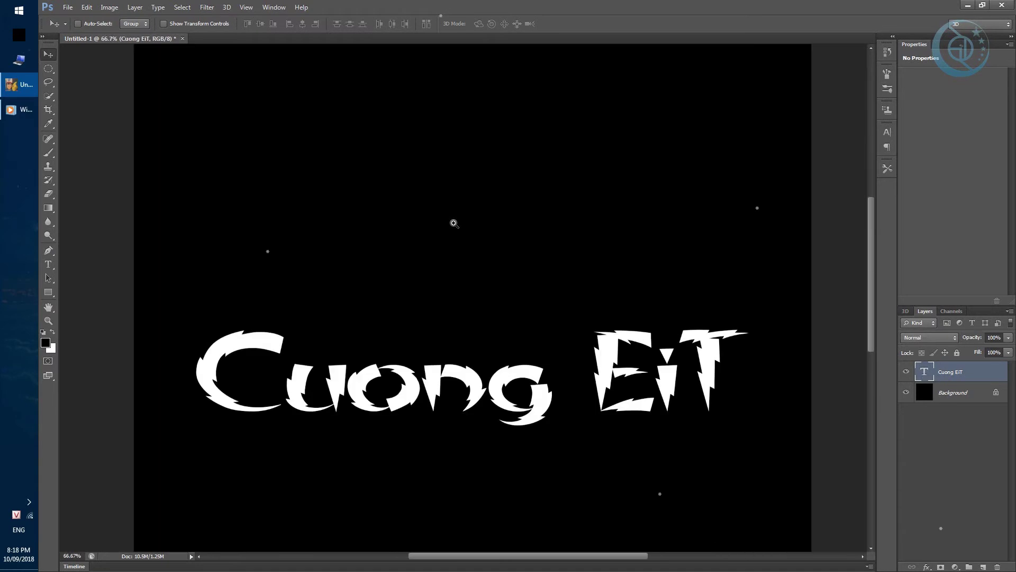
{"action": "scroll", "coordinate": [453, 222], "scroll_direction": "down", "scroll_amount": 1}
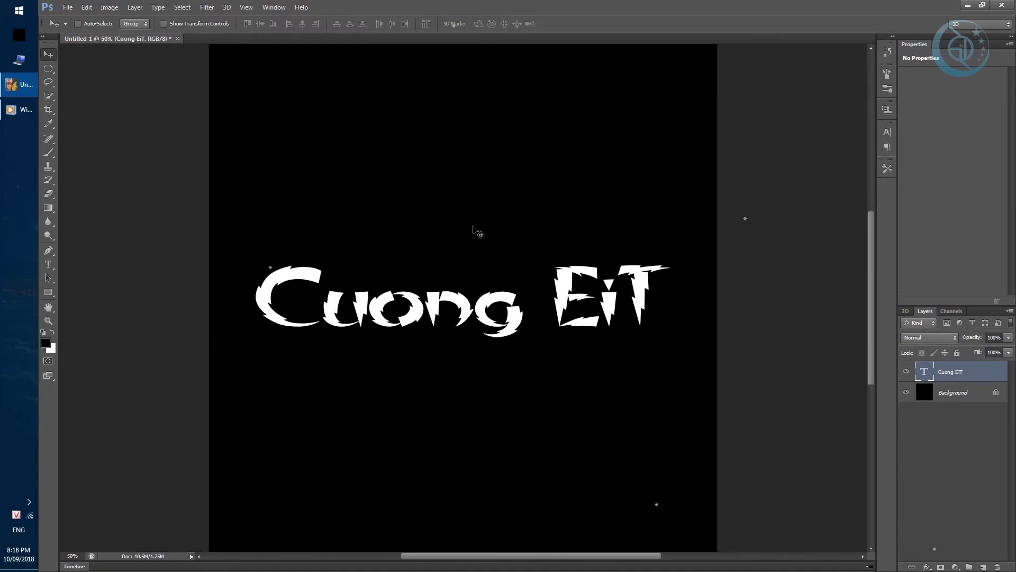
- Convert the Cuong EiT text layer into a Smart Object
{"action": "right_click", "coordinate": [950, 377]}
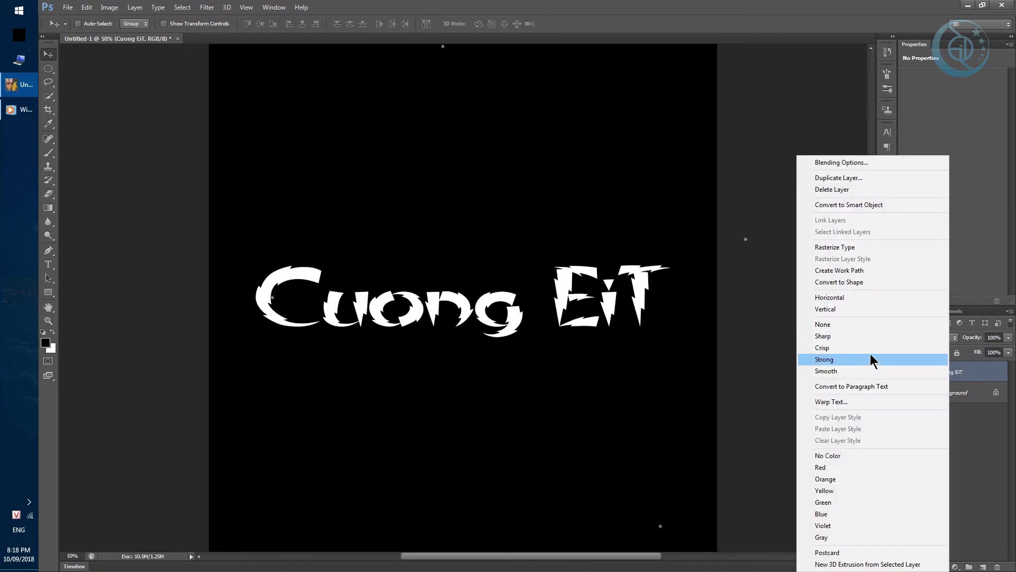
{"action": "left_click", "coordinate": [834, 213]}
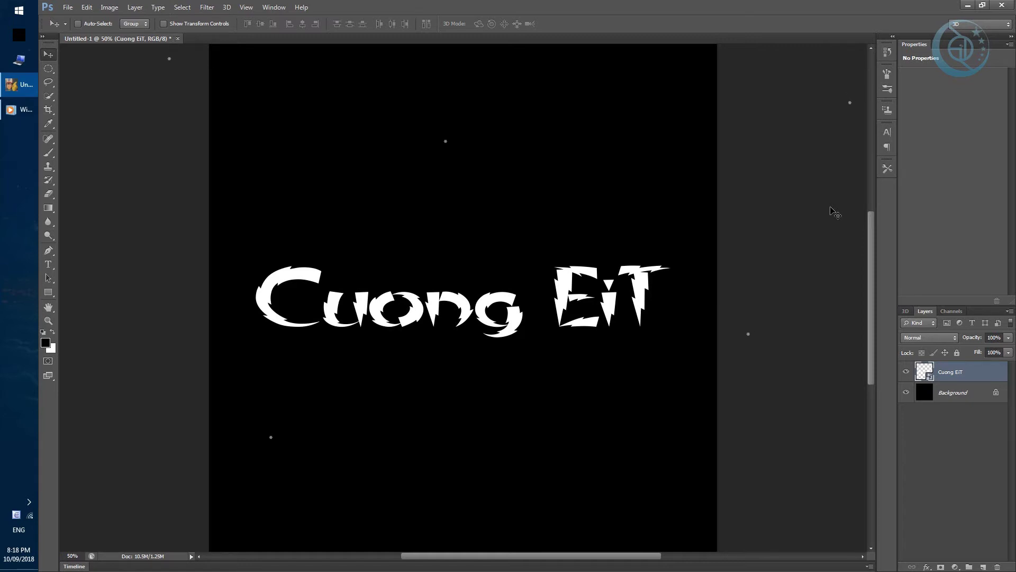
{"action": "left_click", "coordinate": [520, 279], "text": "alt"}
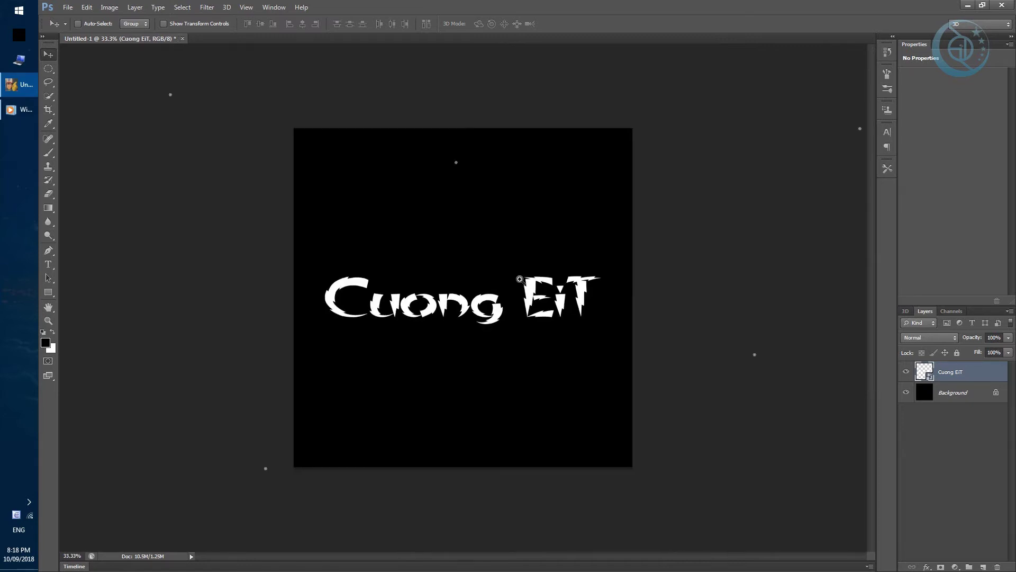
- Apply the Stylize > Wind filter from the left three times
{"action": "left_click", "coordinate": [206, 8]}
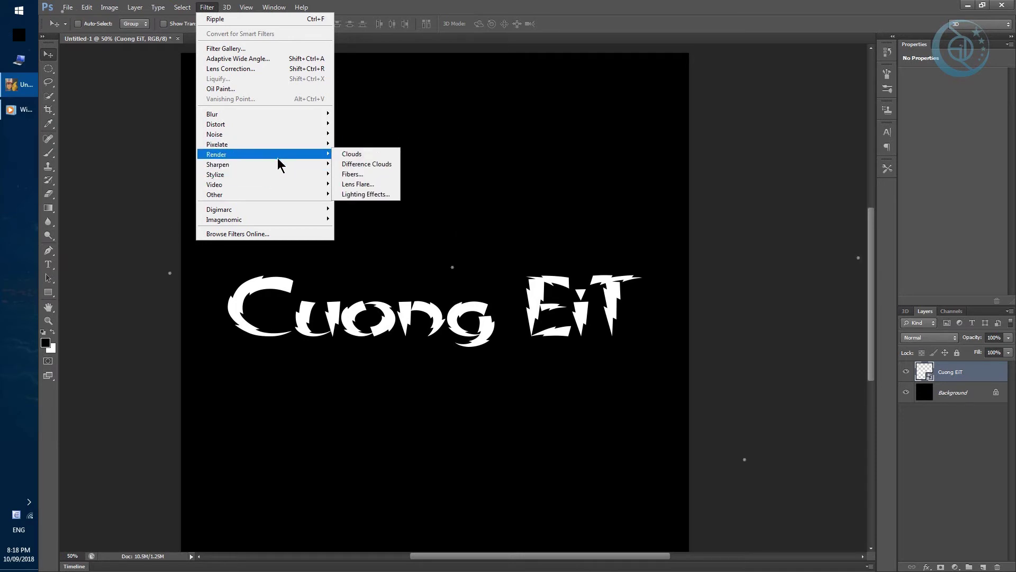
{"action": "mouse_move", "coordinate": [262, 174]}
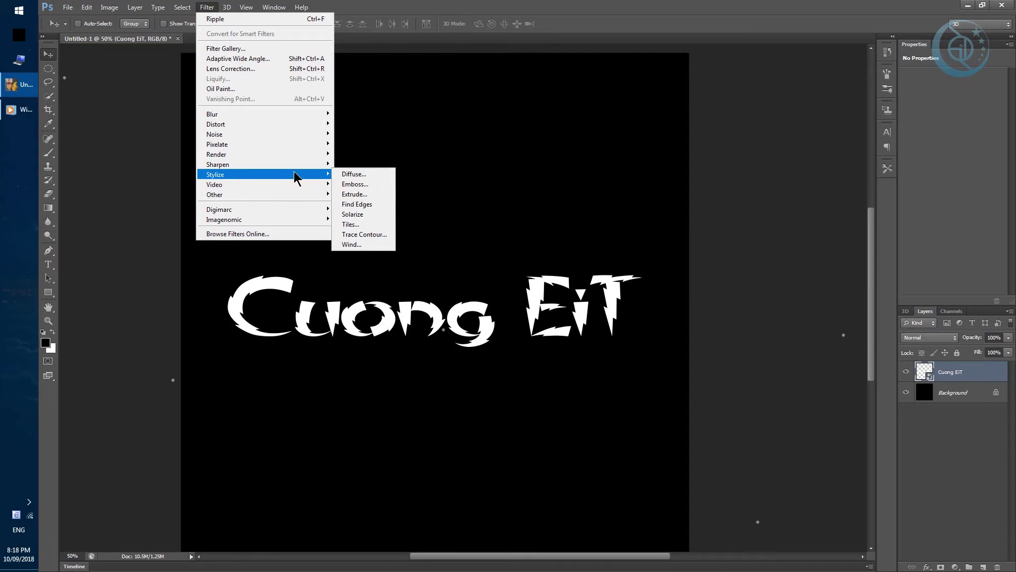
{"action": "left_click", "coordinate": [372, 245]}
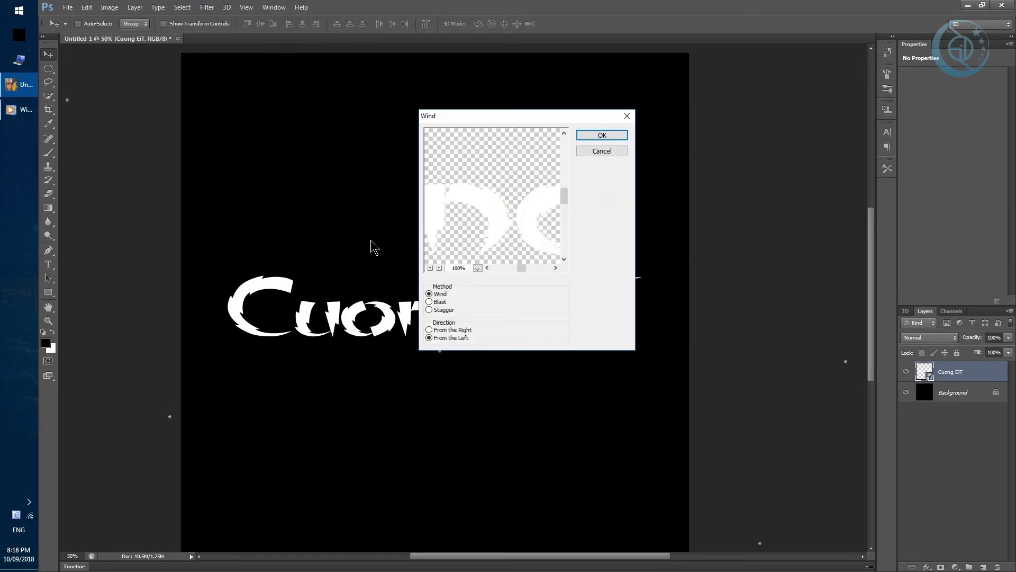
{"action": "left_click", "coordinate": [602, 135]}
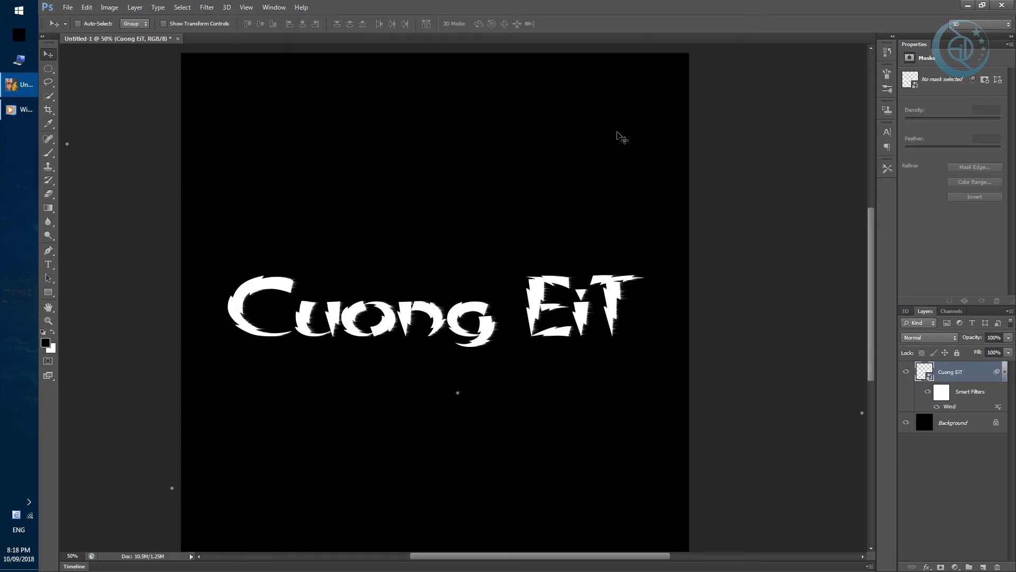
{"action": "scroll", "coordinate": [492, 322], "scroll_direction": "up", "scroll_amount": 1}
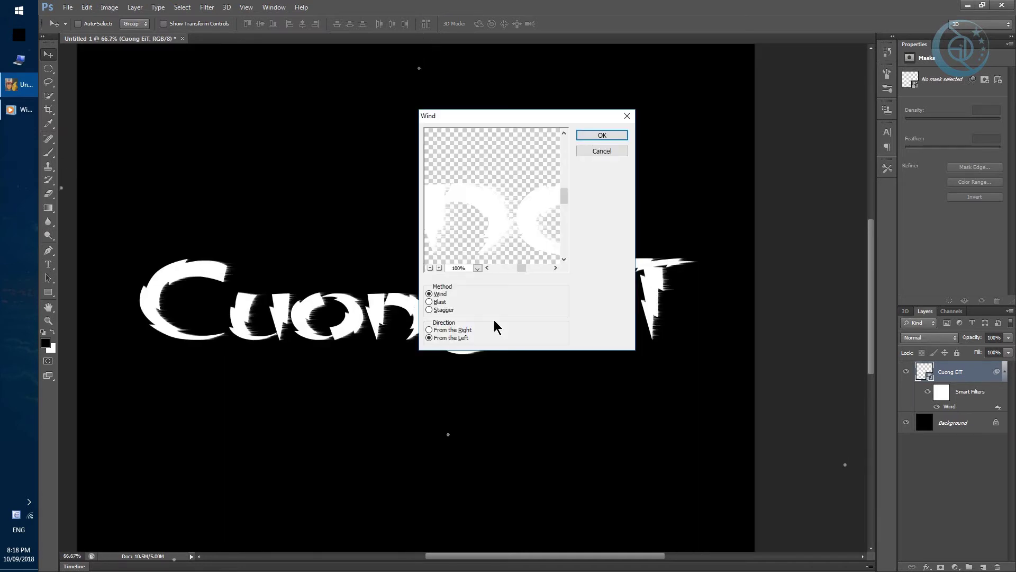
{"action": "left_click", "coordinate": [601, 136]}
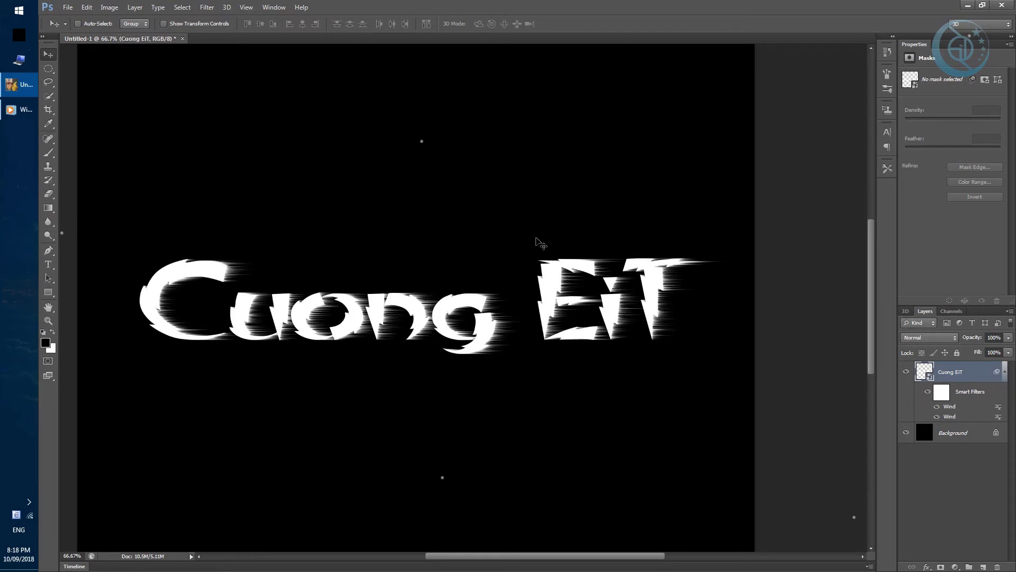
{"action": "key", "text": "ctrl+alt+f"}
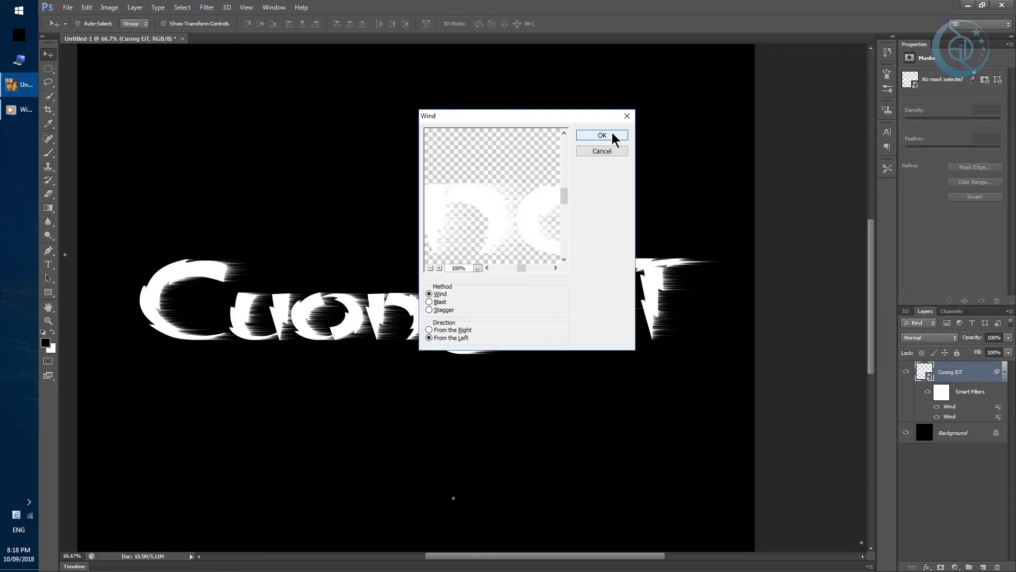
{"action": "left_click", "coordinate": [612, 135]}
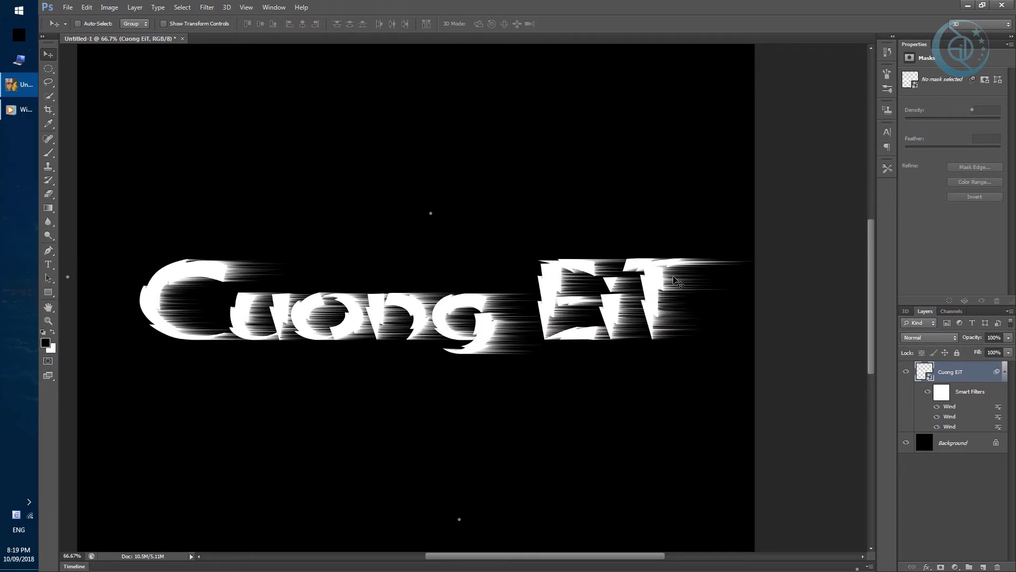
- Apply three more Wind passes with Direction set to From the Right
{"action": "key", "text": "ctrl+alt+f"}
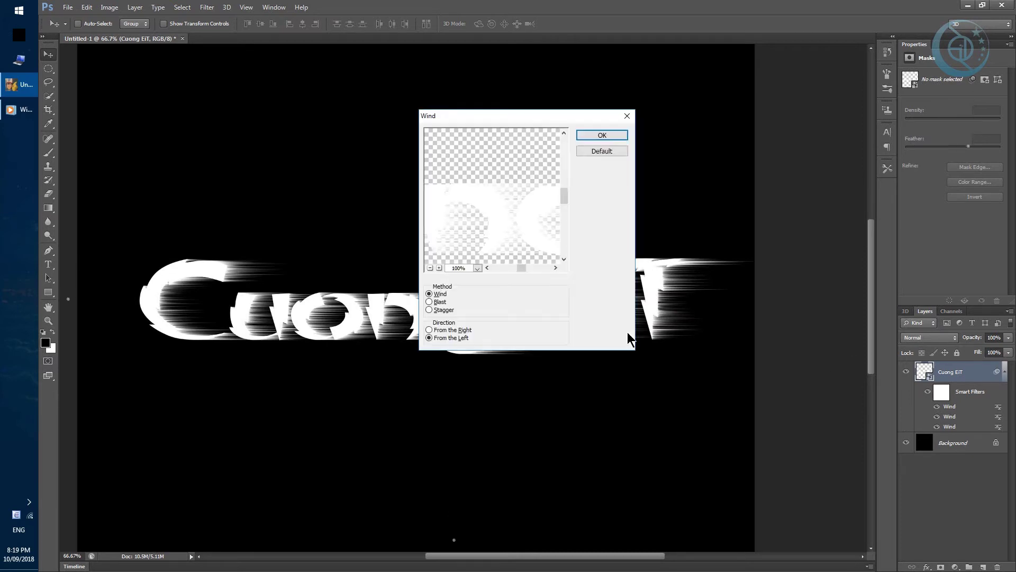
{"action": "left_click", "coordinate": [429, 330]}
{"action": "left_click", "coordinate": [620, 136]}
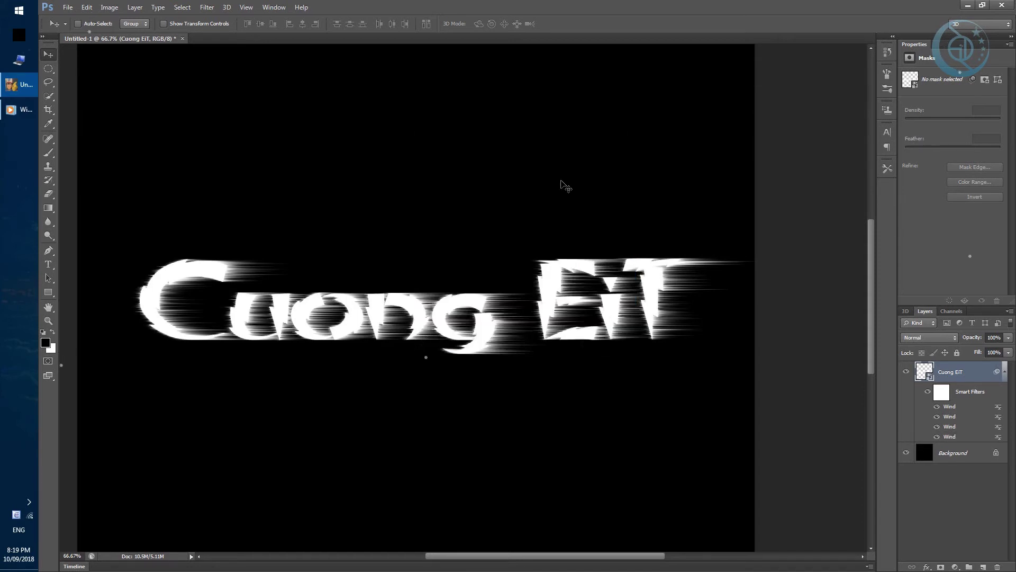
{"action": "key", "text": "ctrl+alt+f"}
{"action": "left_click", "coordinate": [604, 136]}
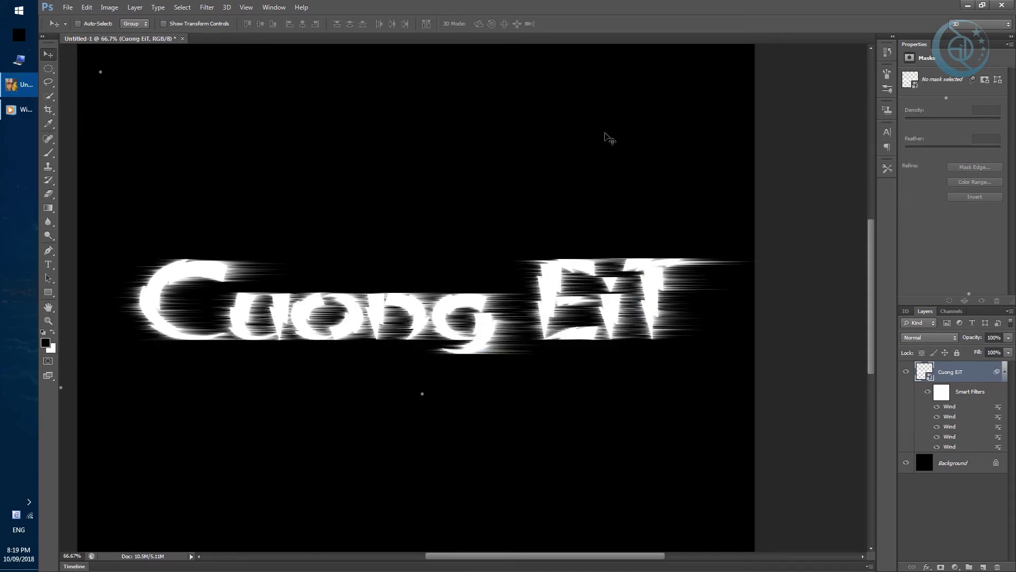
{"action": "key", "text": "ctrl+alt+f"}
{"action": "left_click", "coordinate": [607, 137]}
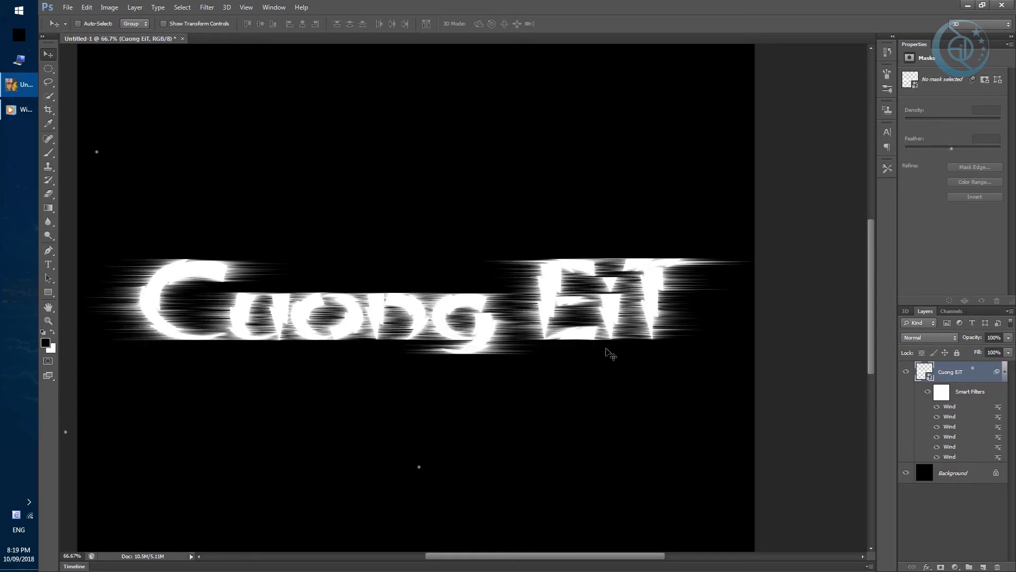
{"action": "left_click", "coordinate": [486, 330], "text": "alt"}
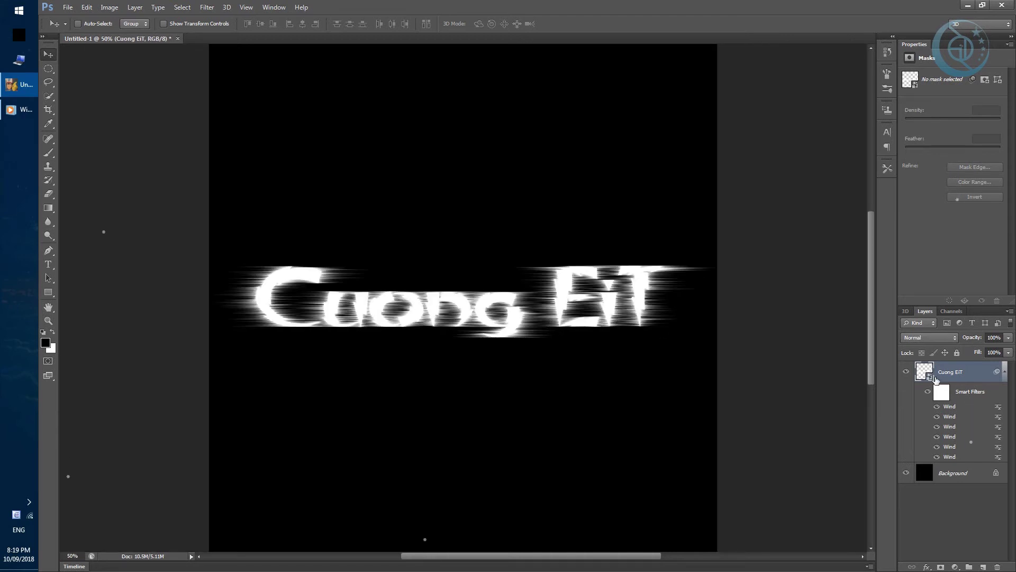
- Duplicate the streaked text layer, hide the original, and transform the copy
{"action": "key", "text": "ctrl+j"}
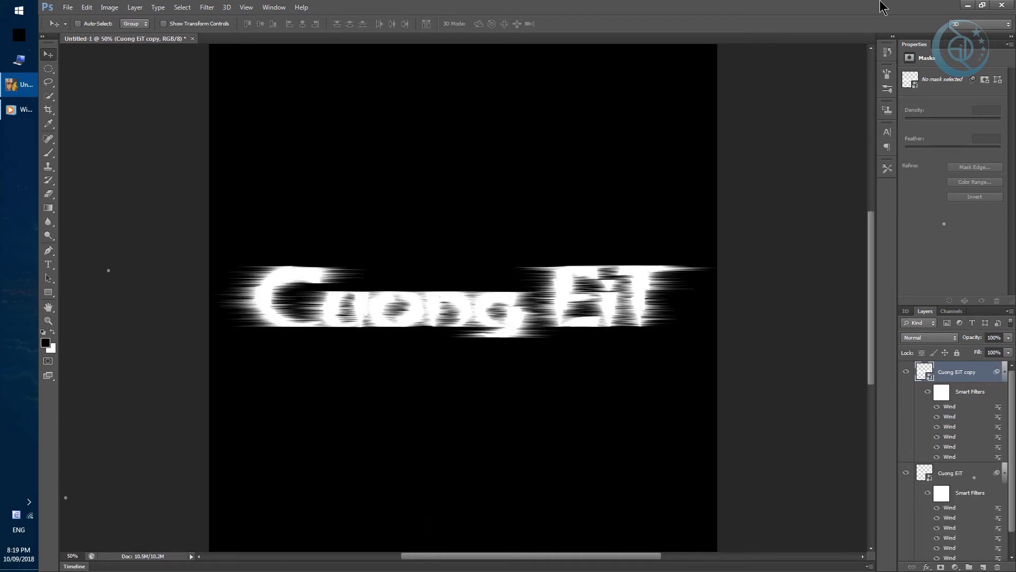
{"action": "left_click", "coordinate": [906, 472]}
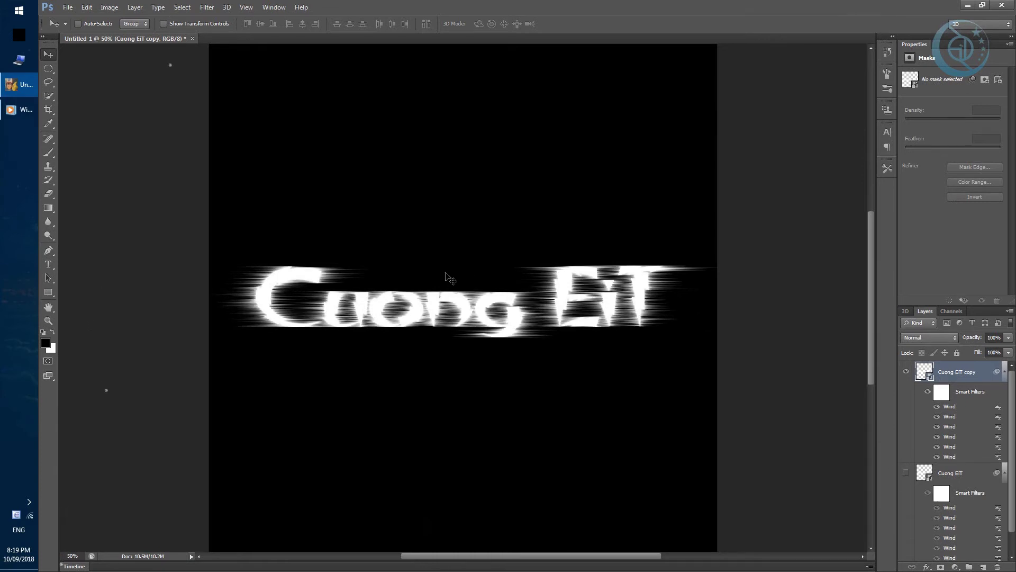
{"action": "key", "text": "ctrl+t"}
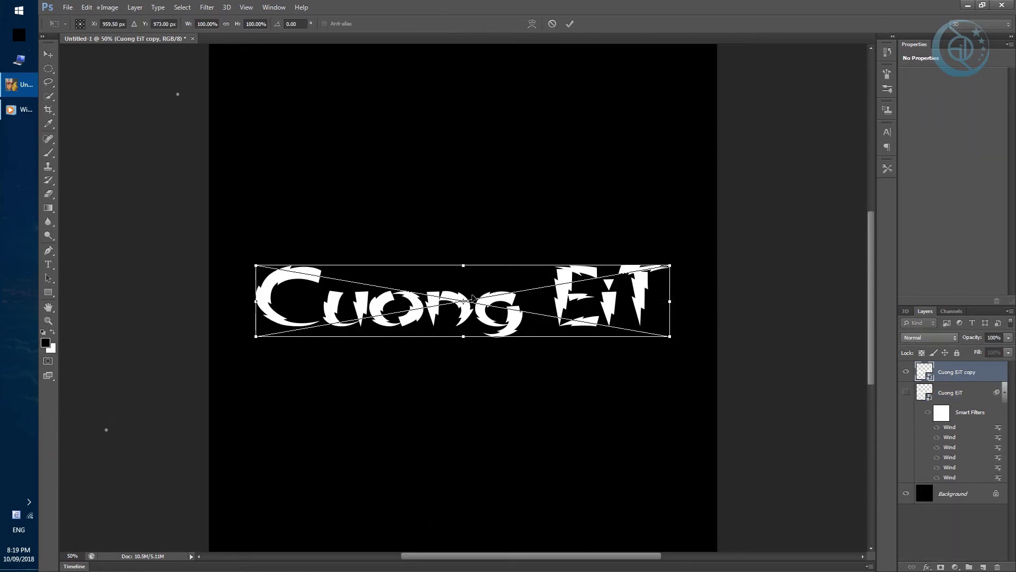
- Rotate the Cuong EiT copy layer 90° clockwise and commit the transform
{"action": "right_click", "coordinate": [479, 291]}
{"action": "left_click", "coordinate": [466, 297]}
{"action": "right_click", "coordinate": [480, 291]}
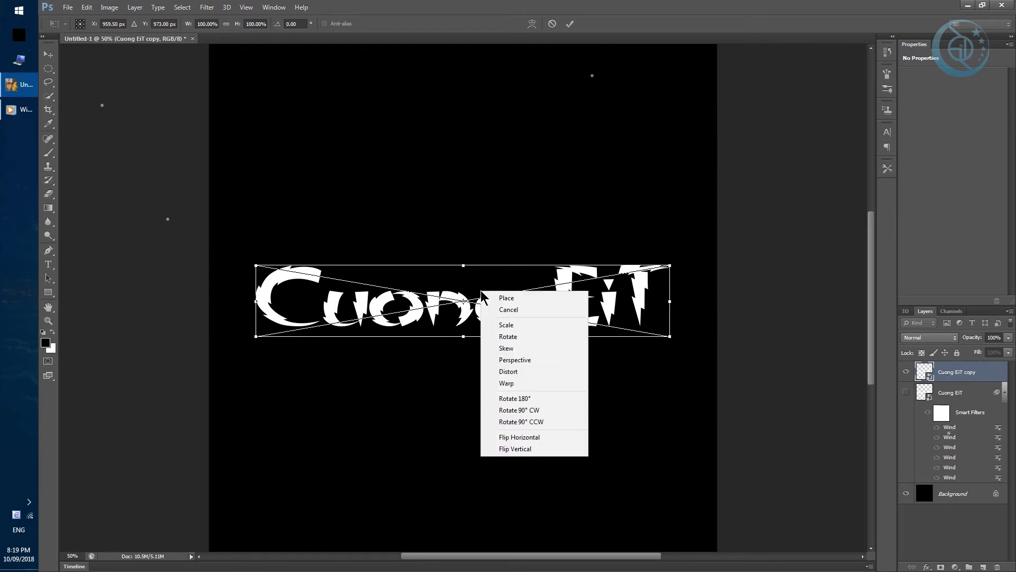
{"action": "left_click", "coordinate": [551, 415]}
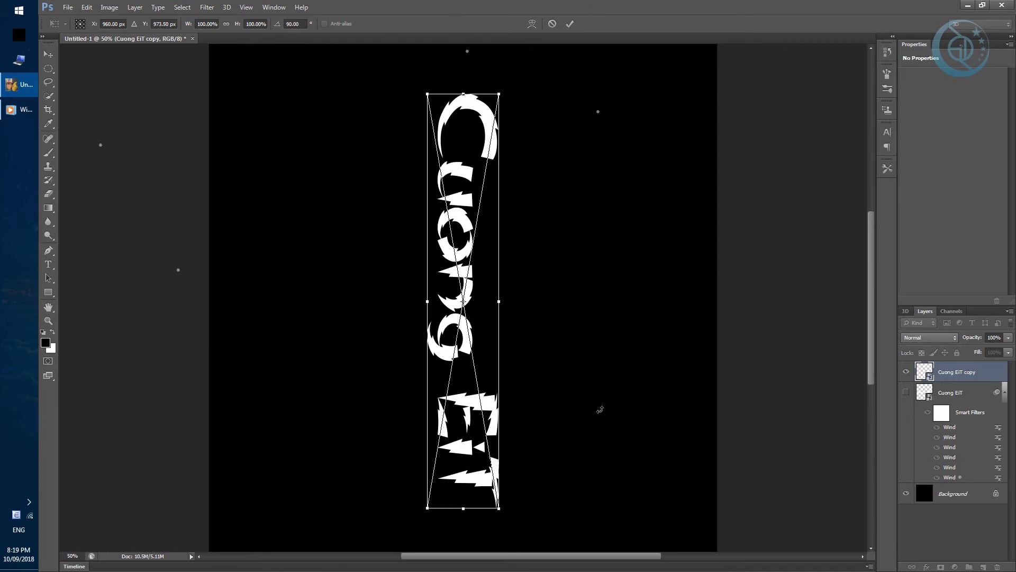
{"action": "key", "text": "Return"}
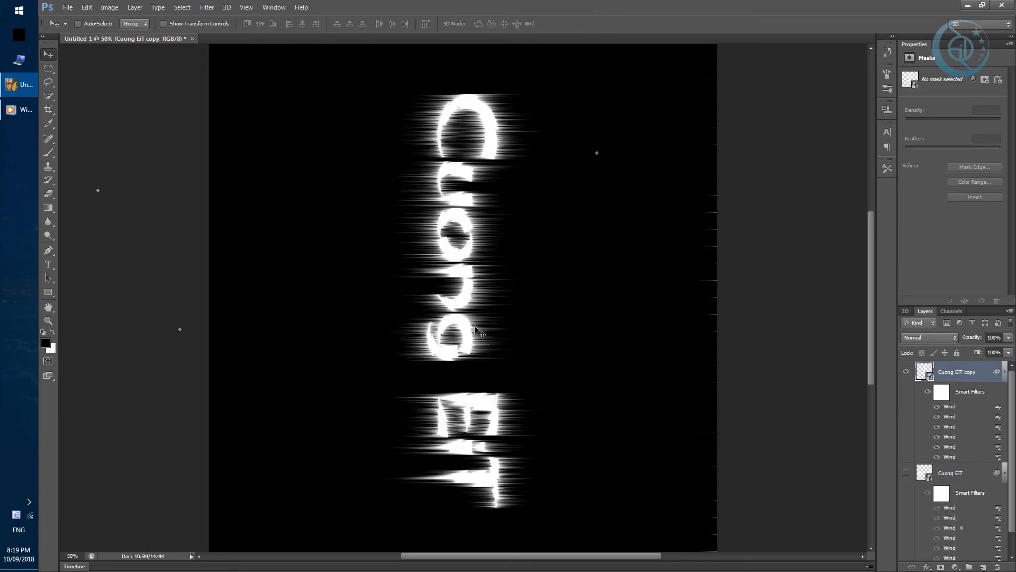
- Make the Cuong EiT copy a smart object, rotate it 90° CCW, and unhide Cuong EiT
{"action": "right_click", "coordinate": [978, 373]}
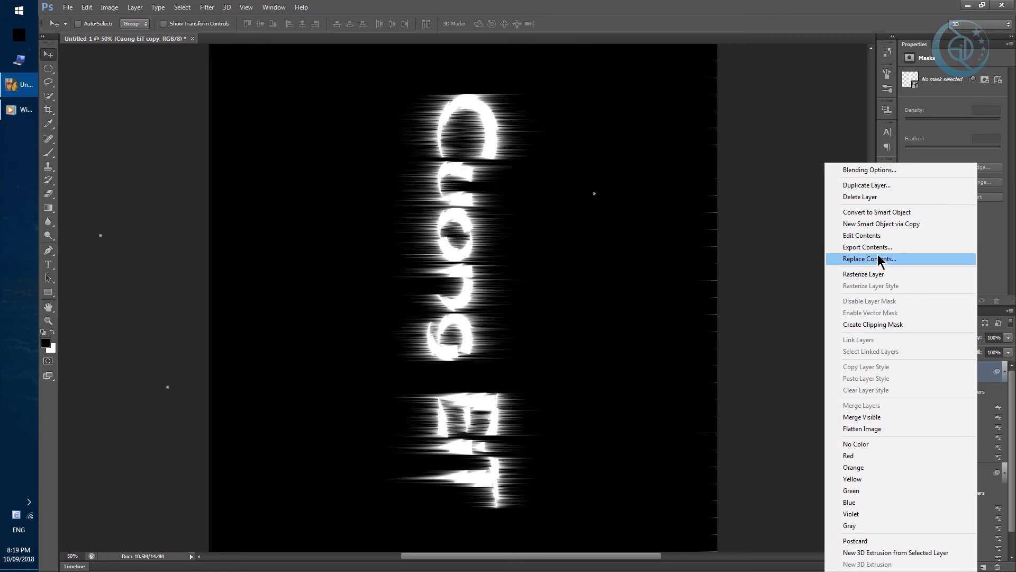
{"action": "left_click", "coordinate": [917, 213]}
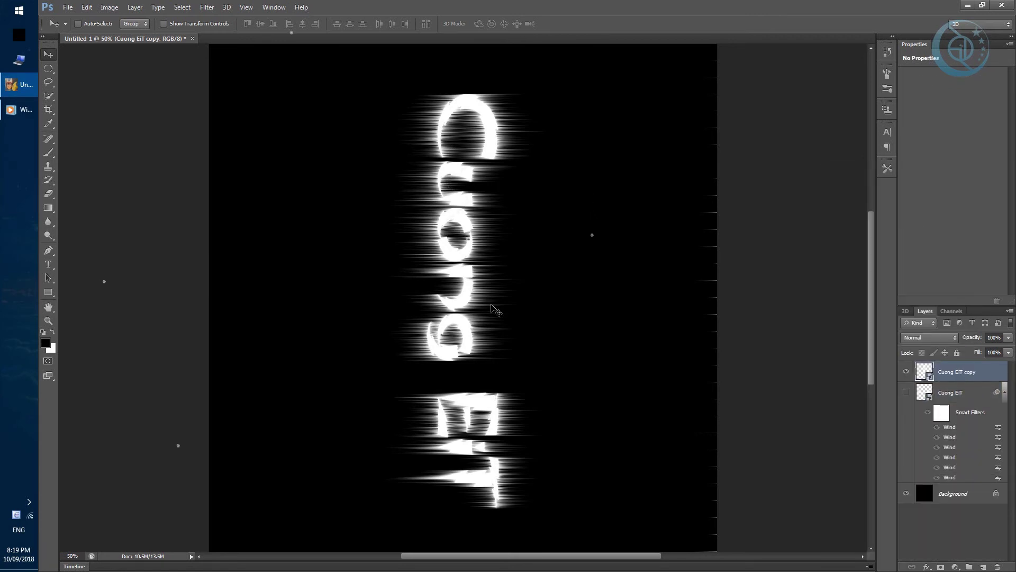
{"action": "key", "text": "ctrl+t"}
{"action": "right_click", "coordinate": [493, 304]}
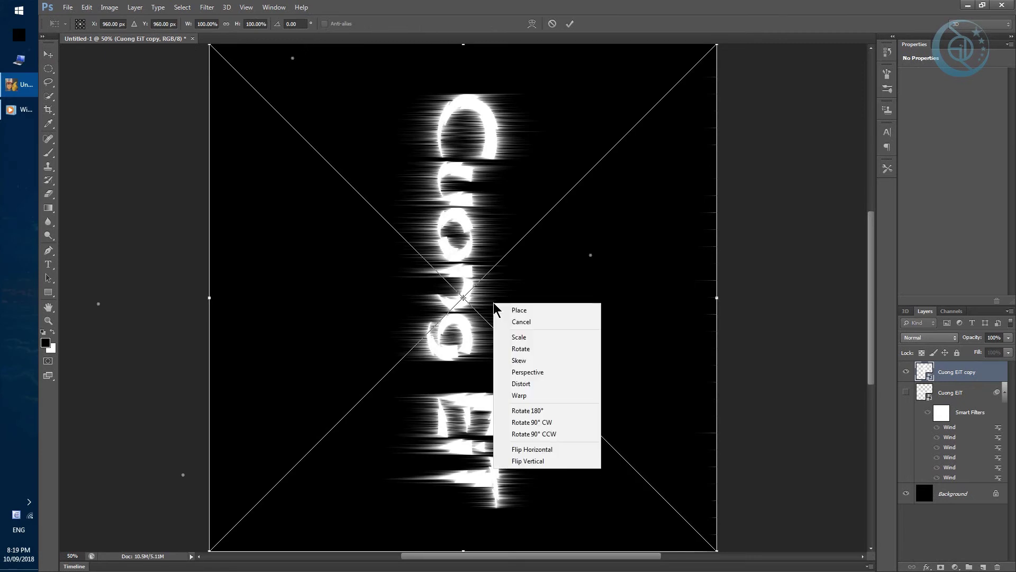
{"action": "left_click", "coordinate": [551, 436]}
{"action": "key", "text": "Return"}
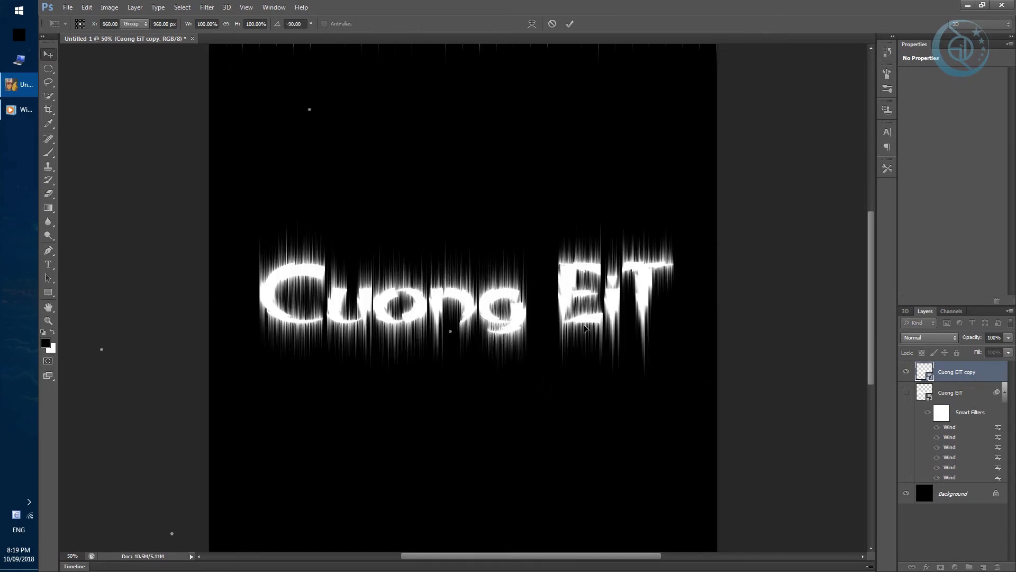
{"action": "left_click", "coordinate": [906, 395]}
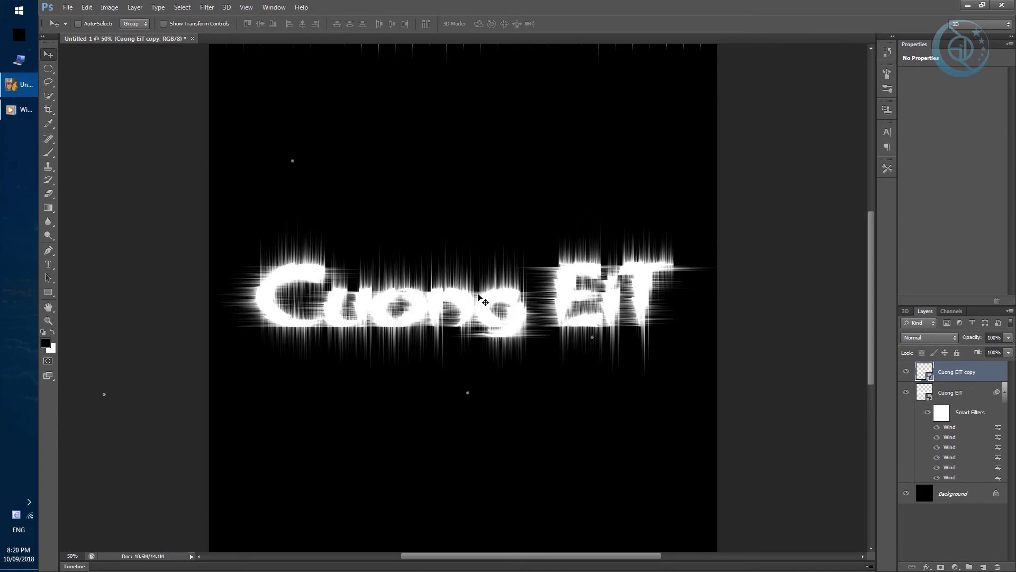
- Select both the Cuong EiT and Cuong EiT copy layers and convert them into one smart object
{"action": "scroll", "coordinate": [480, 296], "scroll_direction": "up", "scroll_amount": 3}
{"action": "scroll", "coordinate": [478, 294], "scroll_direction": "down", "scroll_amount": 3}
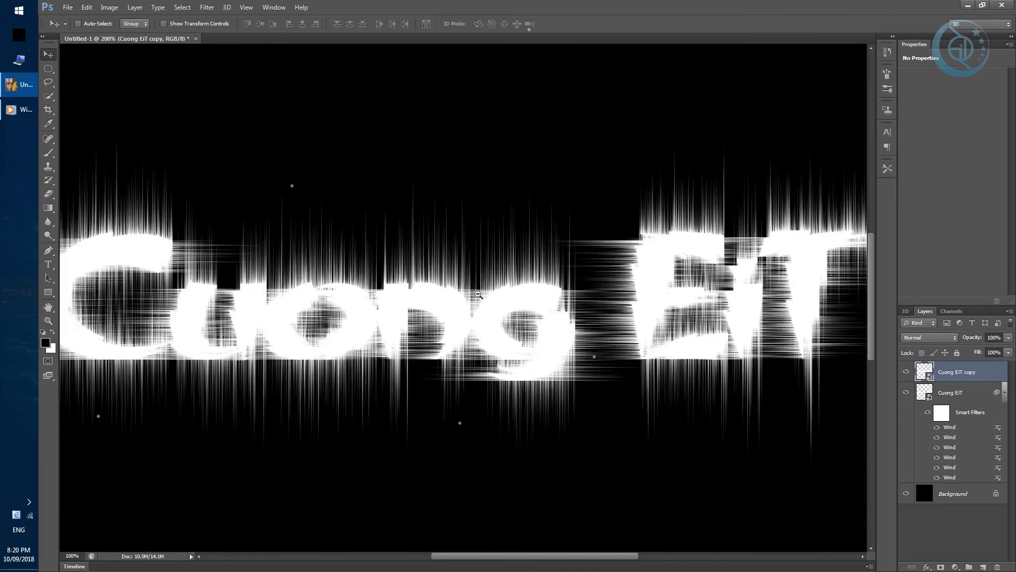
{"action": "left_click", "coordinate": [948, 394]}
{"action": "left_click", "coordinate": [956, 372]}
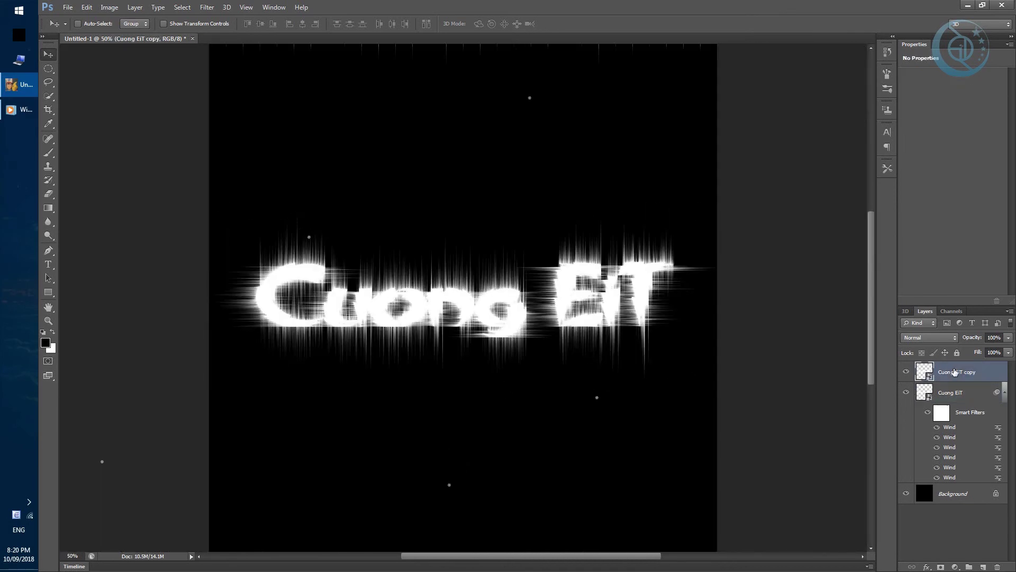
{"action": "left_click", "coordinate": [951, 394], "text": "shift"}
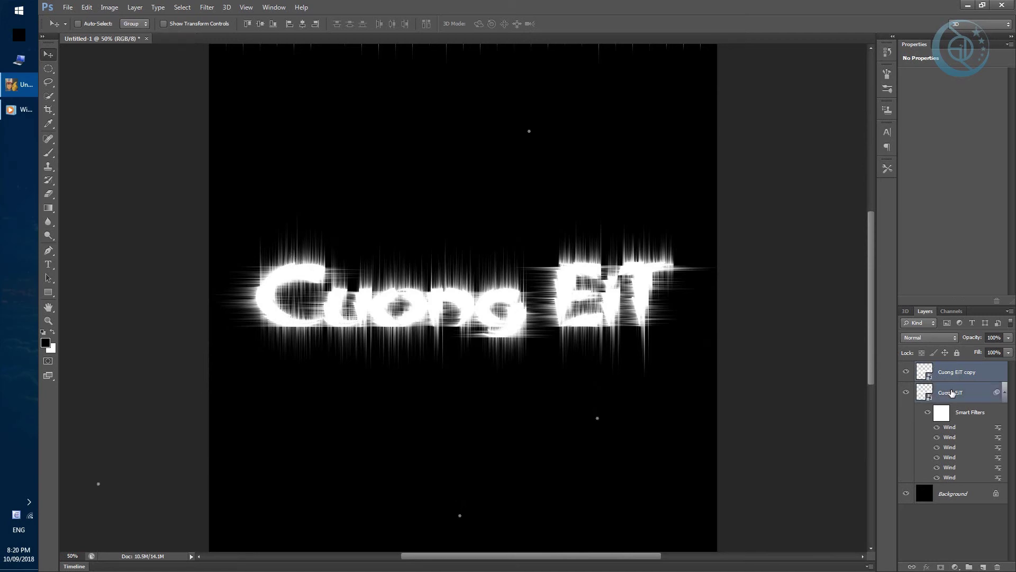
{"action": "right_click", "coordinate": [951, 395]}
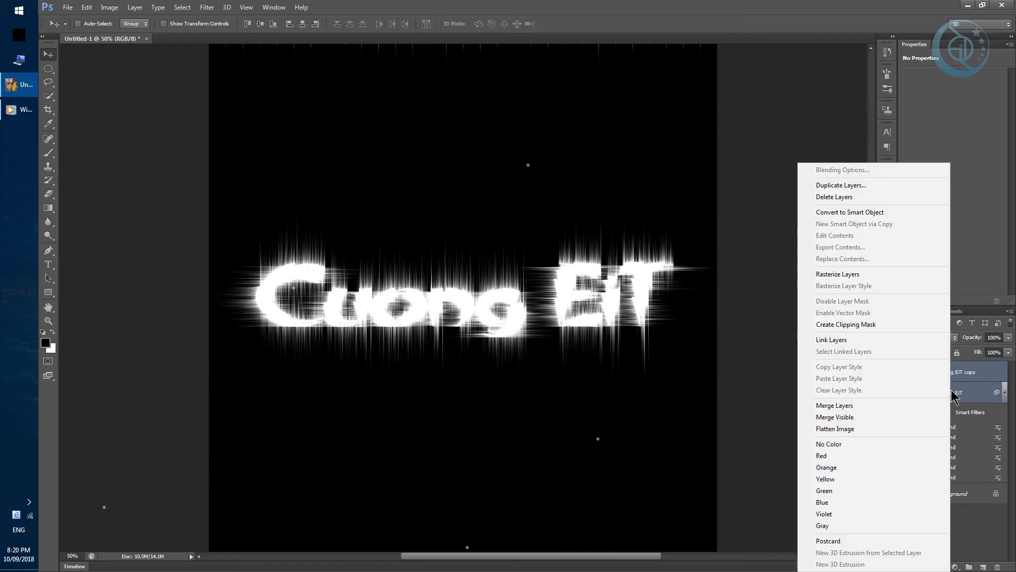
{"action": "left_click", "coordinate": [830, 212]}
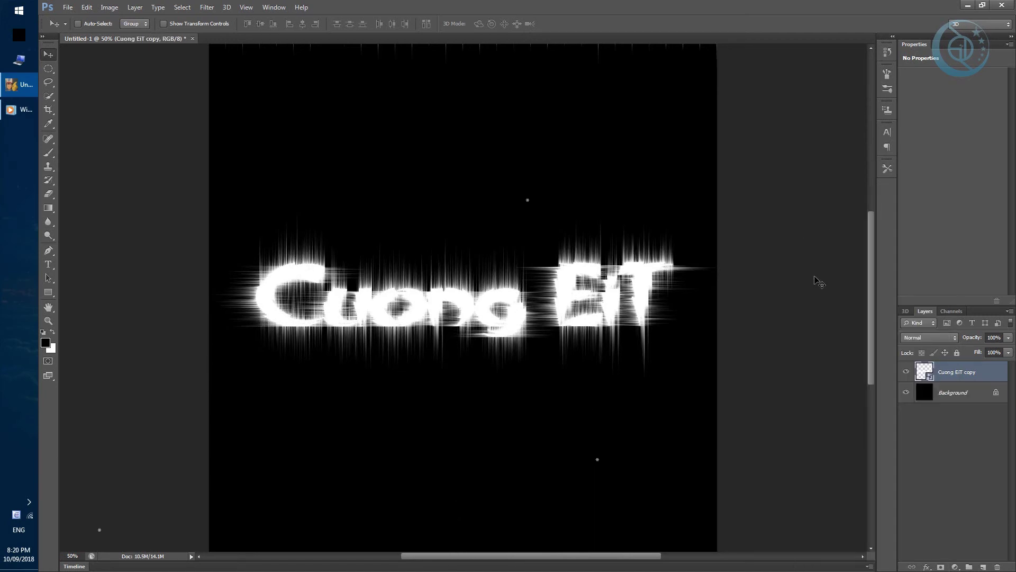
- Apply a Distort > Ripple filter at Medium size, comparing before and after with undo
{"action": "left_click", "coordinate": [205, 7]}
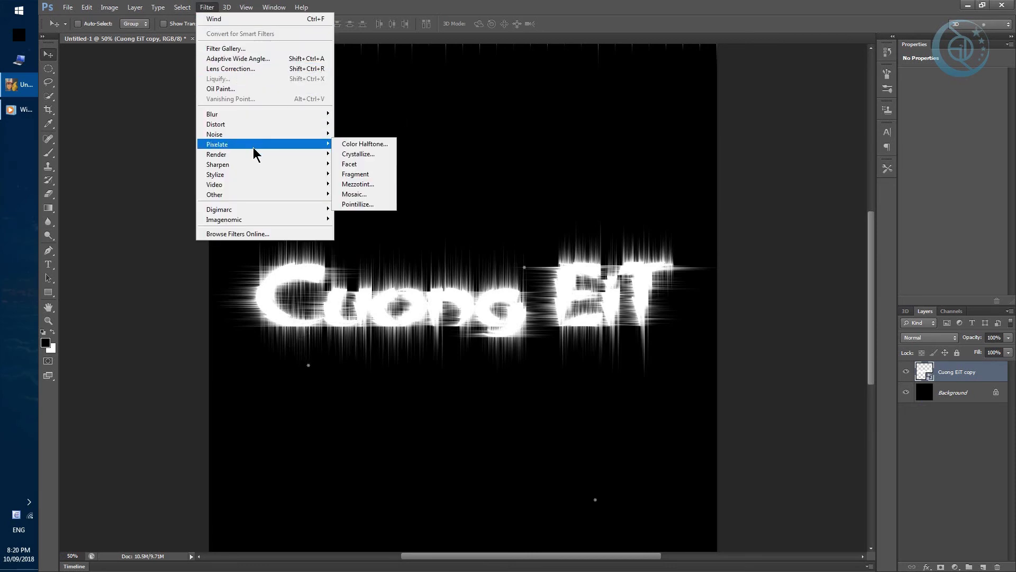
{"action": "mouse_move", "coordinate": [216, 124]}
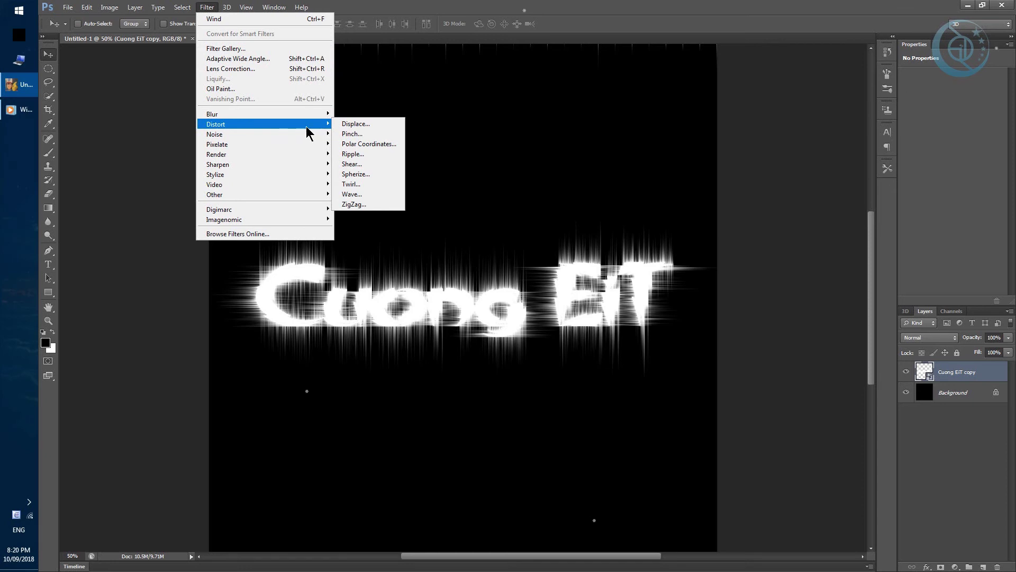
{"action": "left_click", "coordinate": [352, 154]}
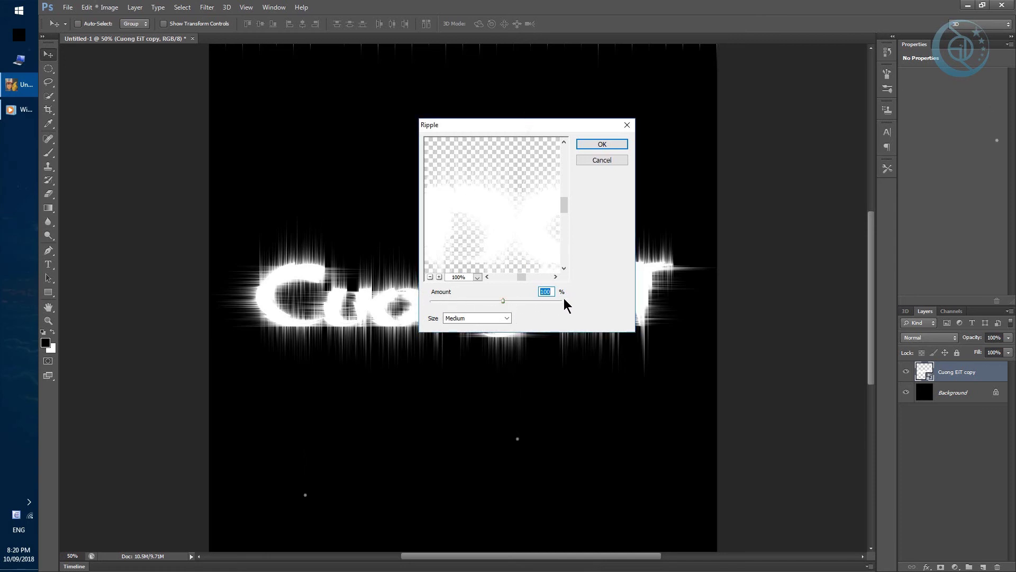
{"action": "left_click", "coordinate": [603, 144]}
{"action": "left_click", "coordinate": [274, 247], "text": "ctrl+space"}
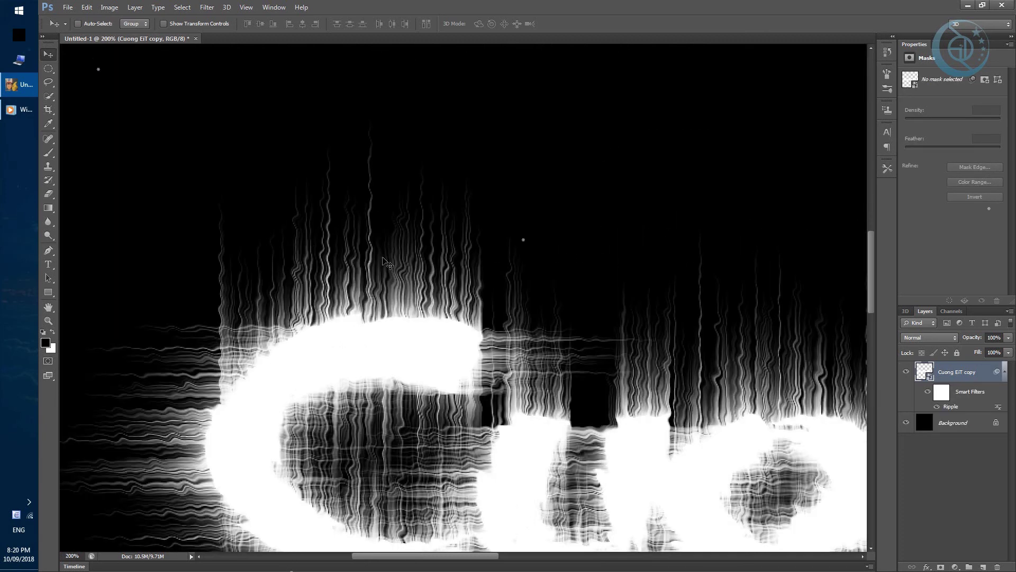
{"action": "key", "text": "ctrl+z"}
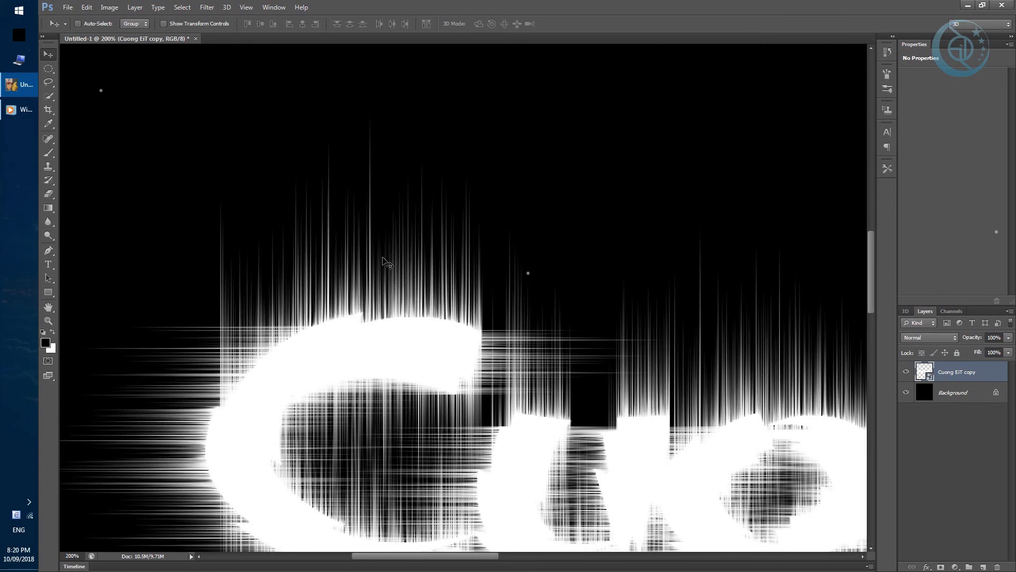
{"action": "key", "text": "ctrl+z"}
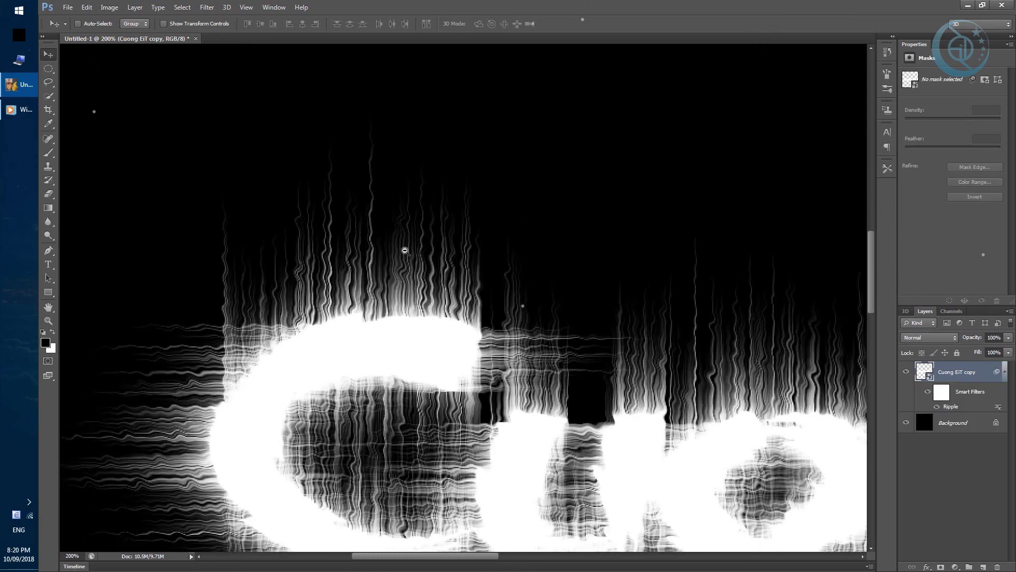
{"action": "left_click", "coordinate": [404, 249], "text": "alt+space"}
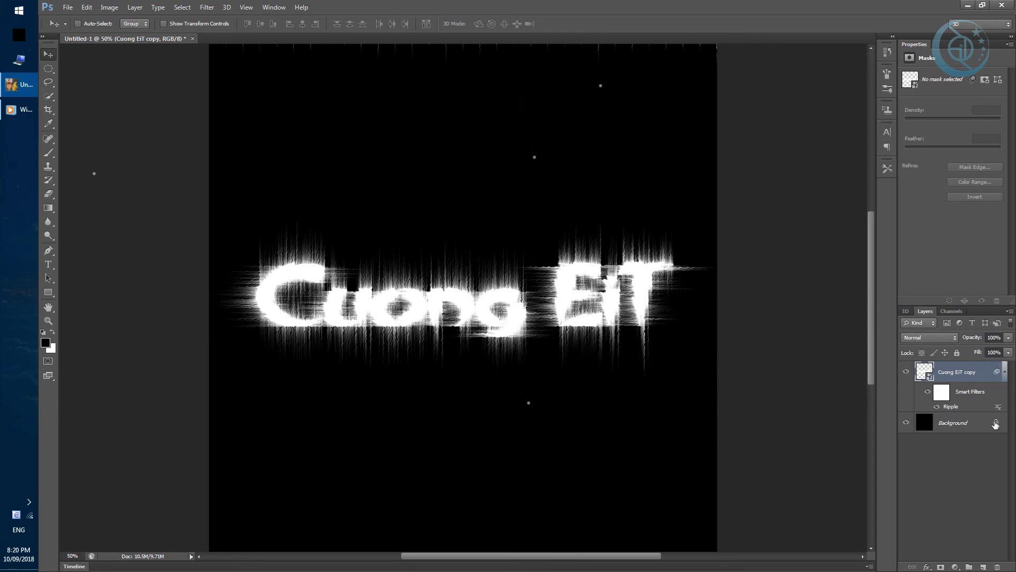
- Add a Hue/Saturation adjustment with Colorize on, Saturation +100, and Hue shifted to blue
{"action": "left_click", "coordinate": [957, 566]}
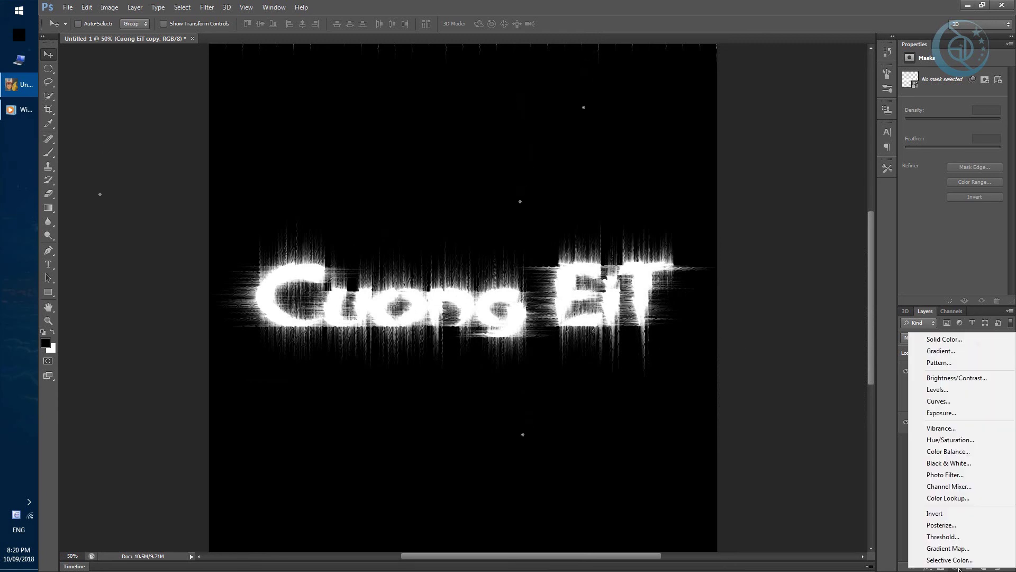
{"action": "left_click", "coordinate": [972, 440]}
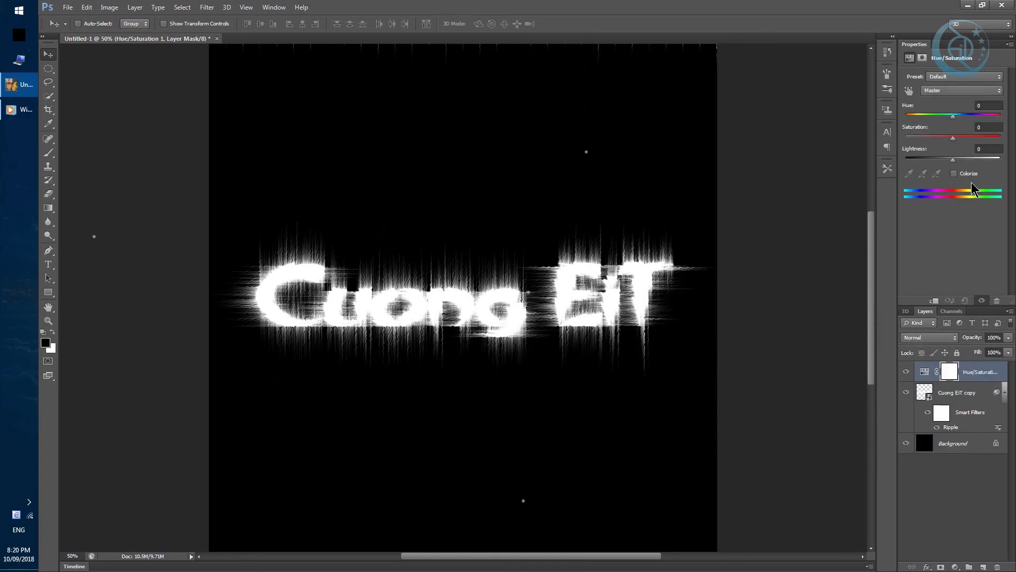
{"action": "left_click", "coordinate": [954, 174]}
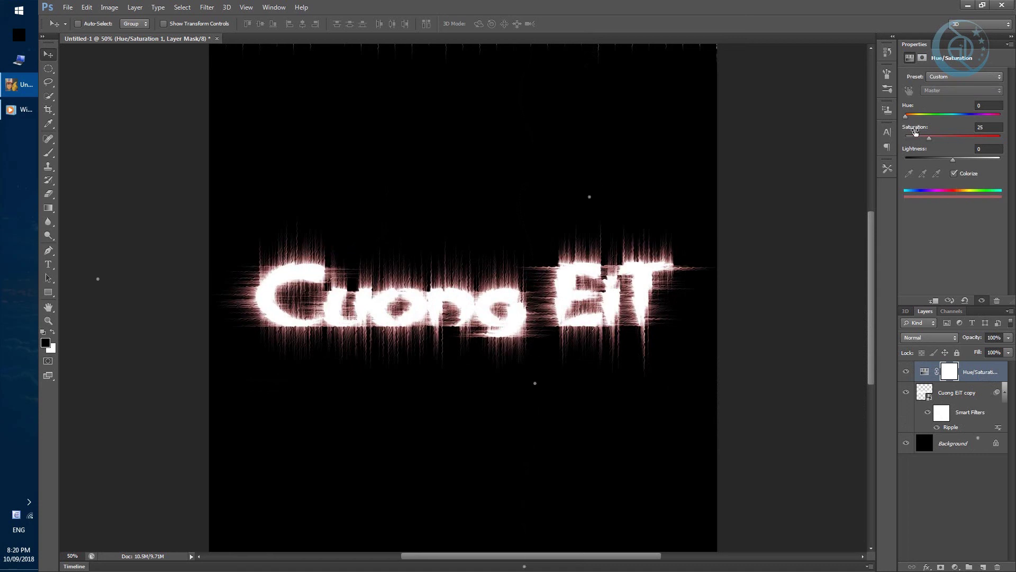
{"action": "left_click_drag", "start_coordinate": [915, 132], "coordinate": [993, 167]}
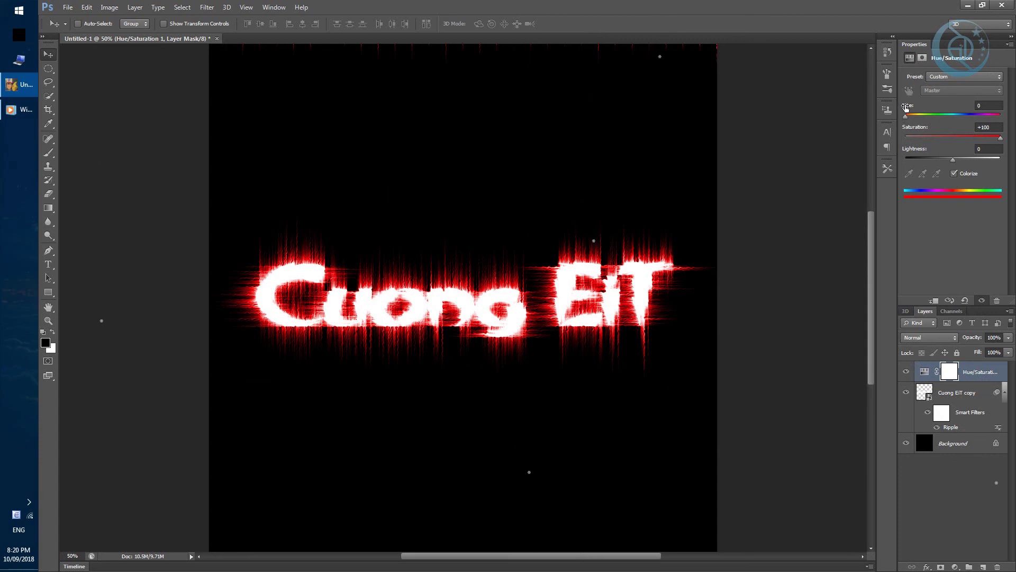
{"action": "left_click_drag", "start_coordinate": [906, 107], "coordinate": [982, 119]}
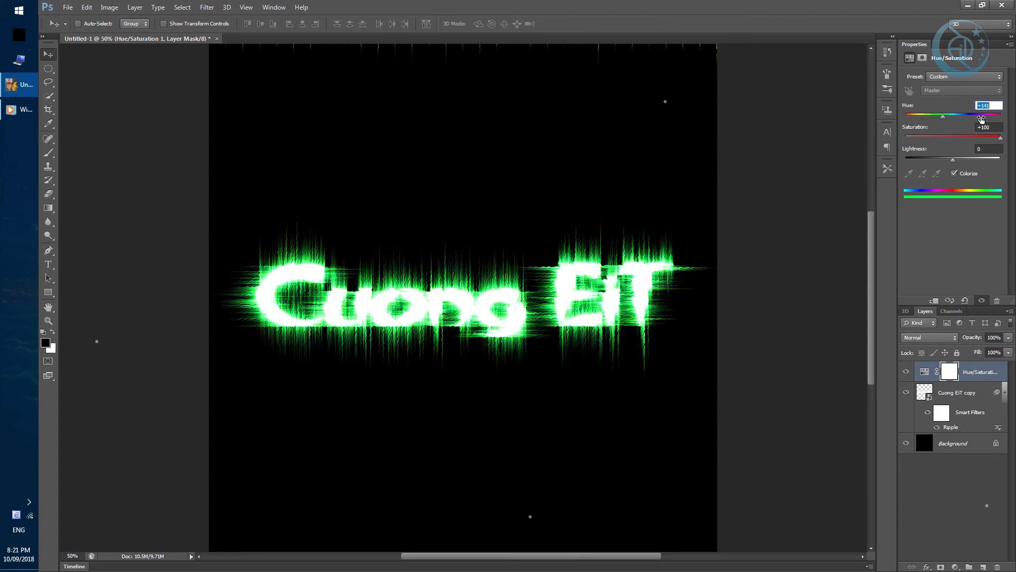
{"action": "mouse_move", "coordinate": [982, 119]}
{"action": "left_mouse_down"}
{"action": "mouse_move", "coordinate": [933, 132]}
{"action": "mouse_move", "coordinate": [1012, 139]}
{"action": "left_mouse_up"}
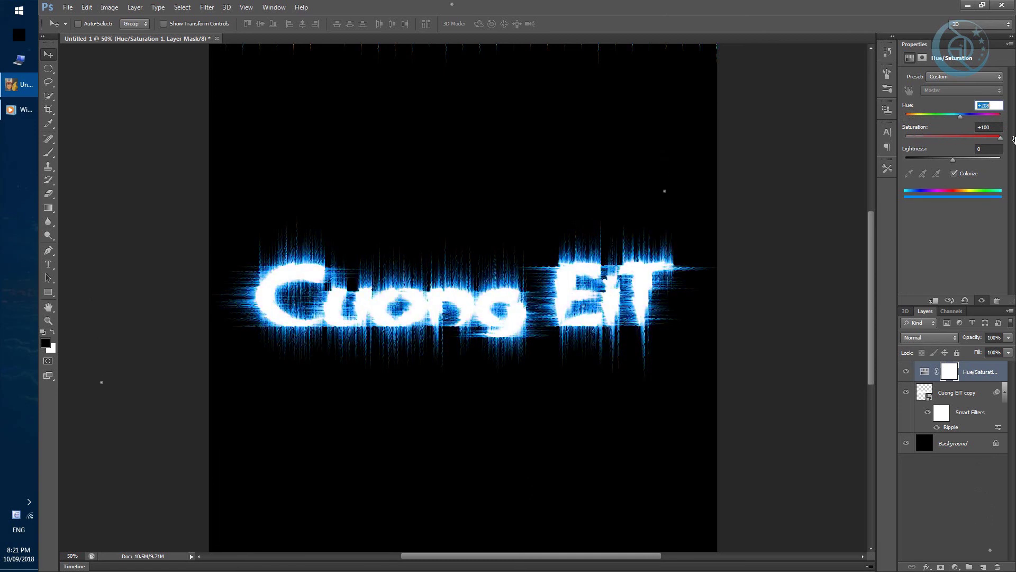